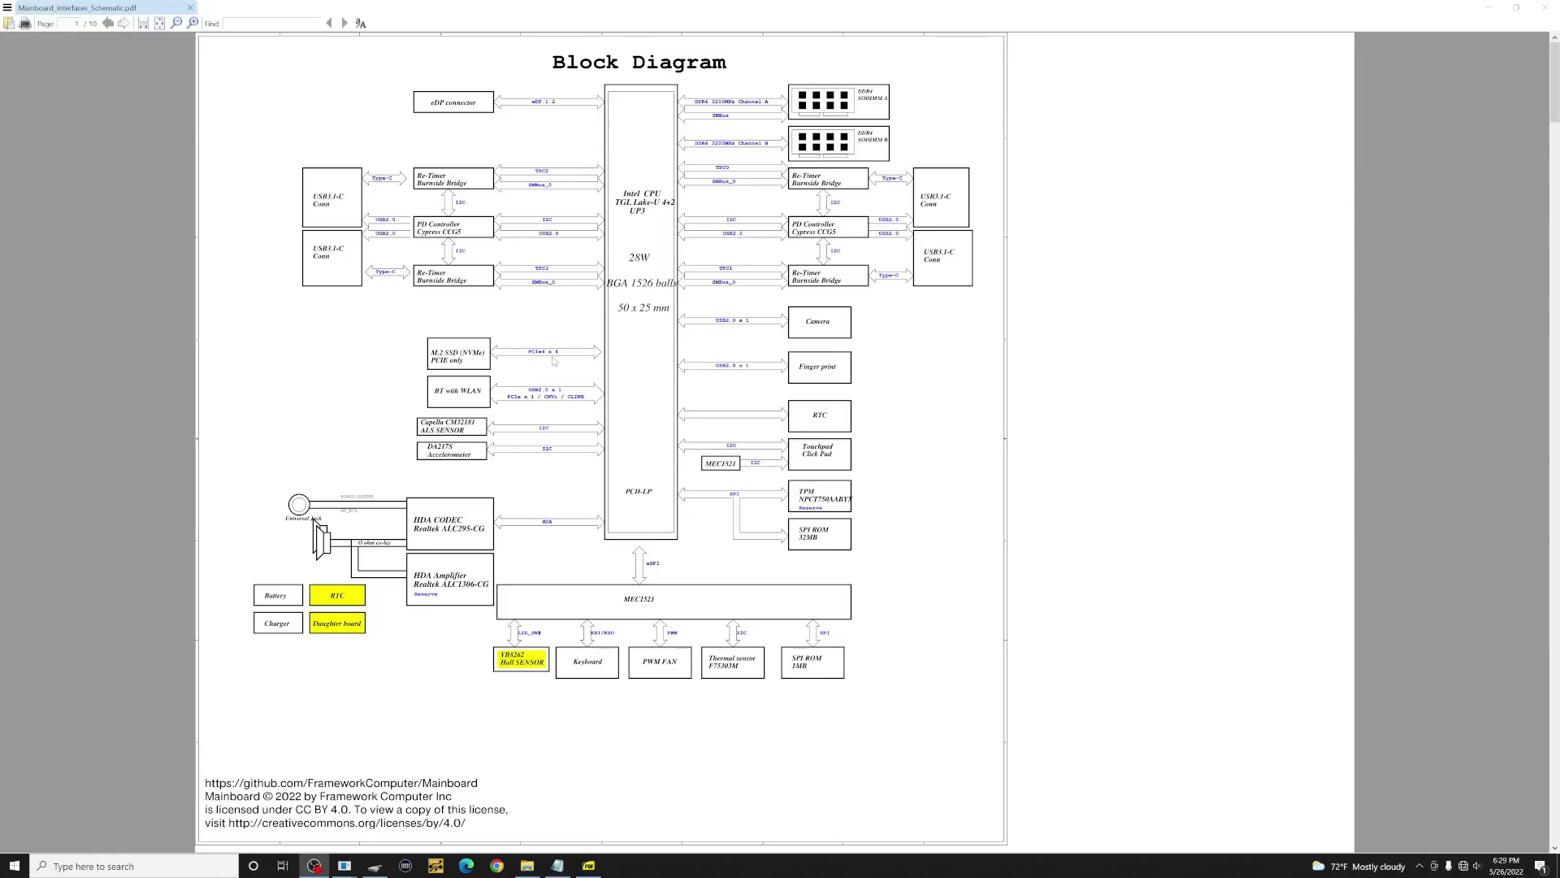
{"action": "scroll", "coordinate": [697, 437], "scroll_direction": "down", "scroll_amount": 5}
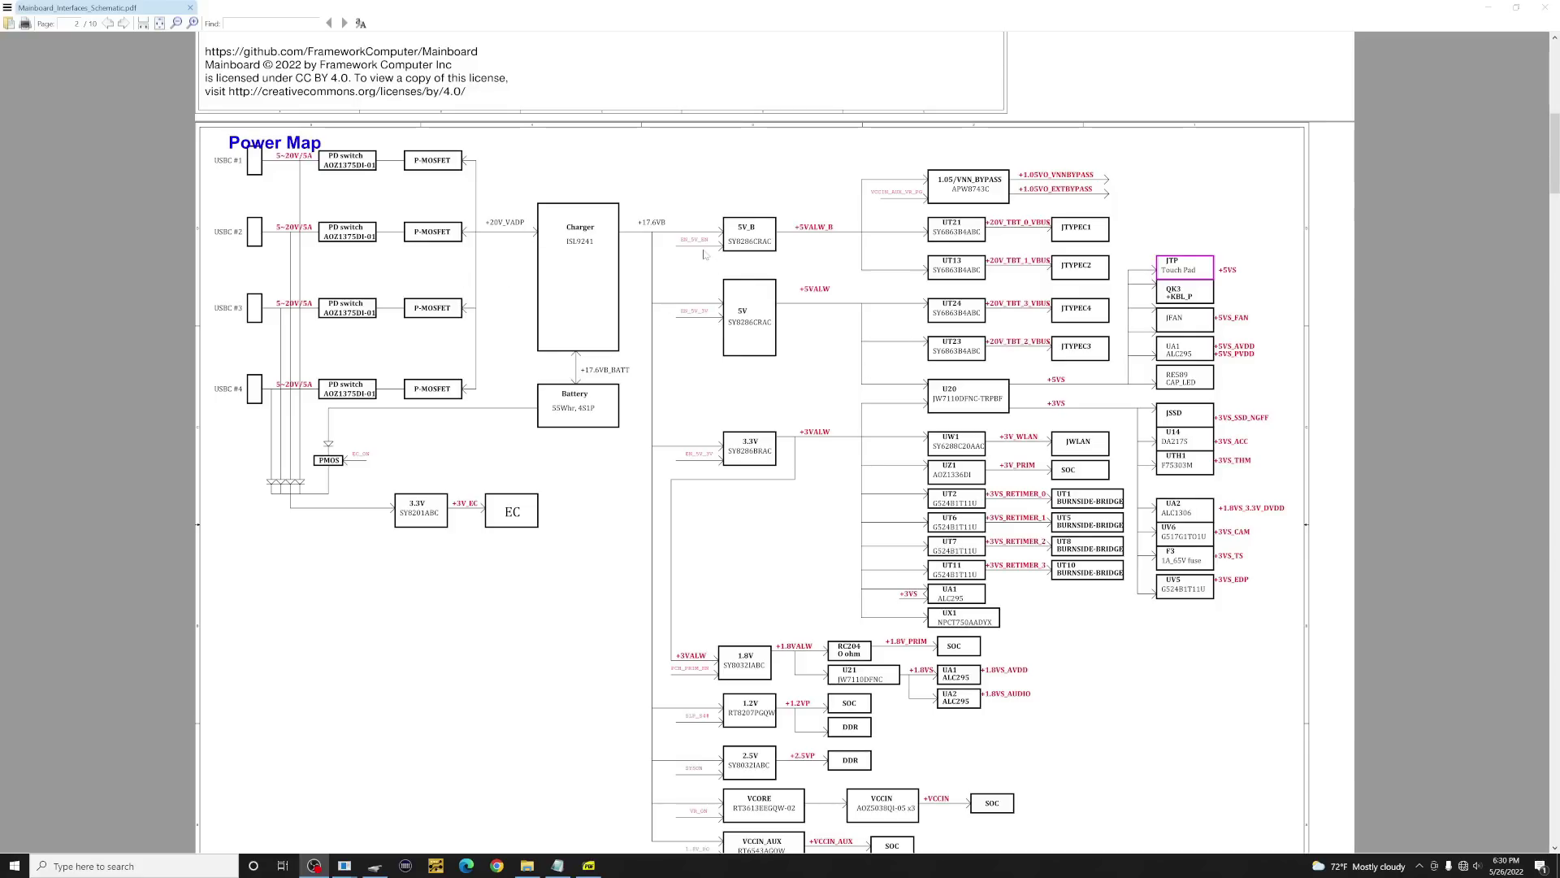
{"action": "scroll", "coordinate": [765, 374], "scroll_direction": "down", "scroll_amount": 1}
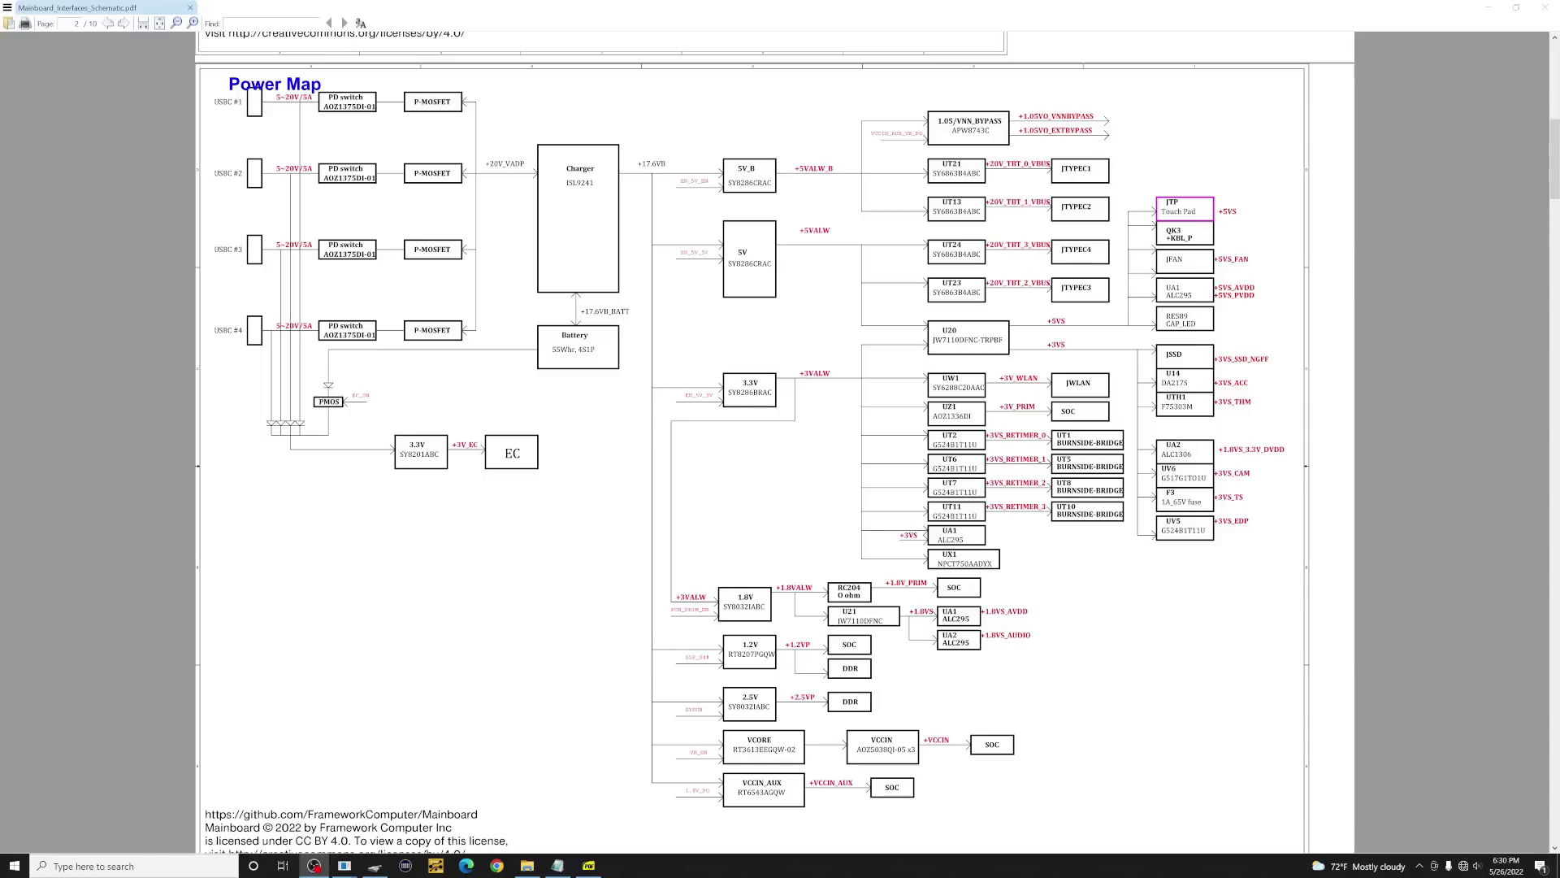
{"action": "scroll", "coordinate": [1032, 478], "scroll_direction": "down", "scroll_amount": 3}
{"action": "scroll", "coordinate": [1031, 478], "scroll_direction": "up", "scroll_amount": 2}
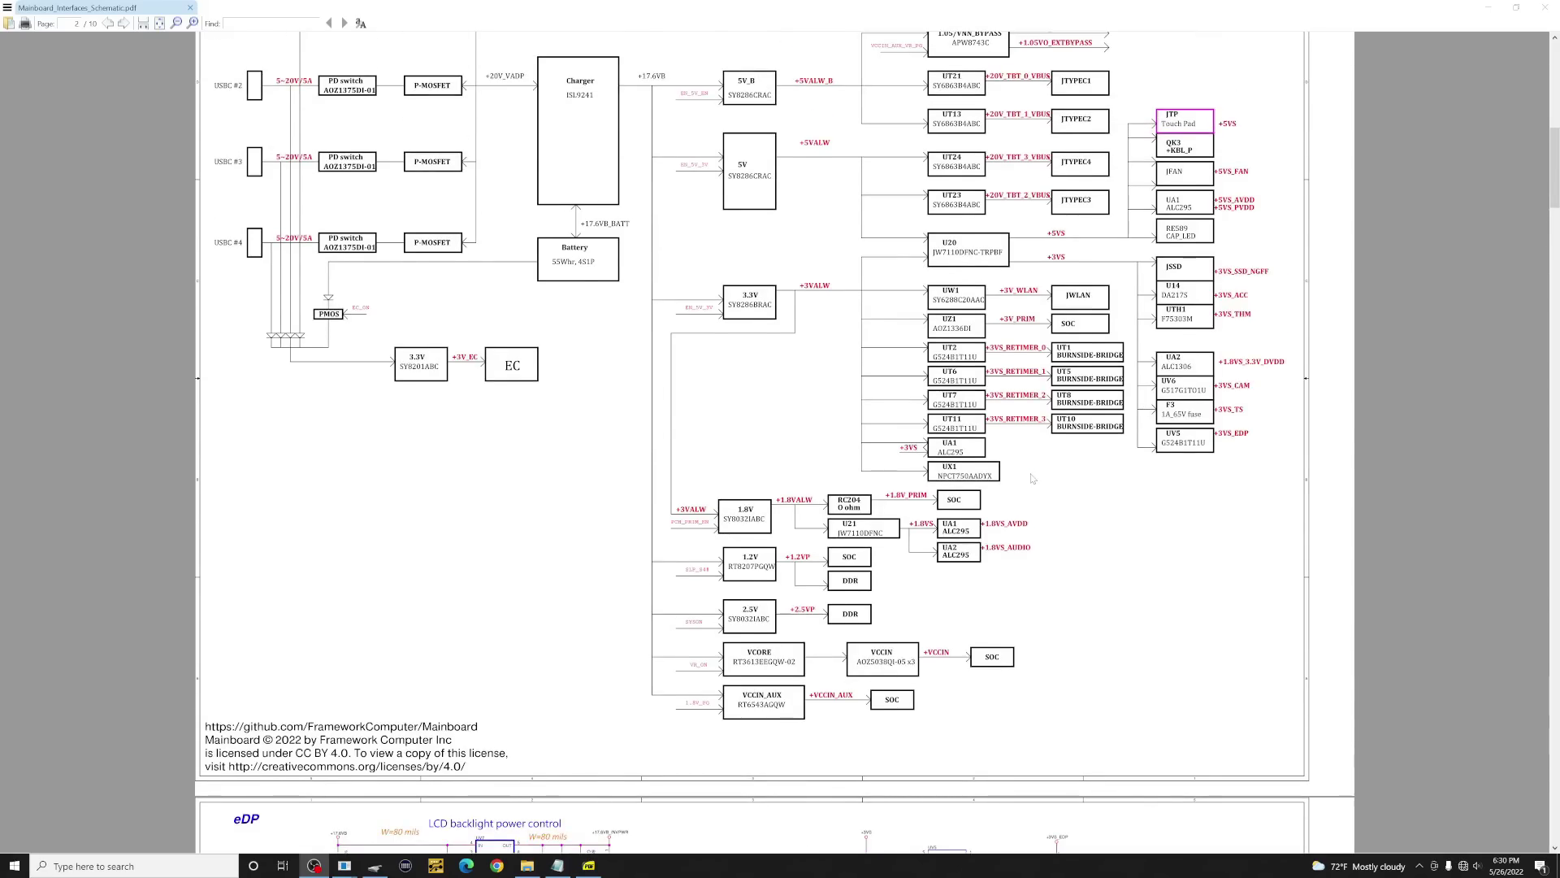
{"action": "scroll", "coordinate": [1032, 478], "scroll_direction": "up", "scroll_amount": 1}
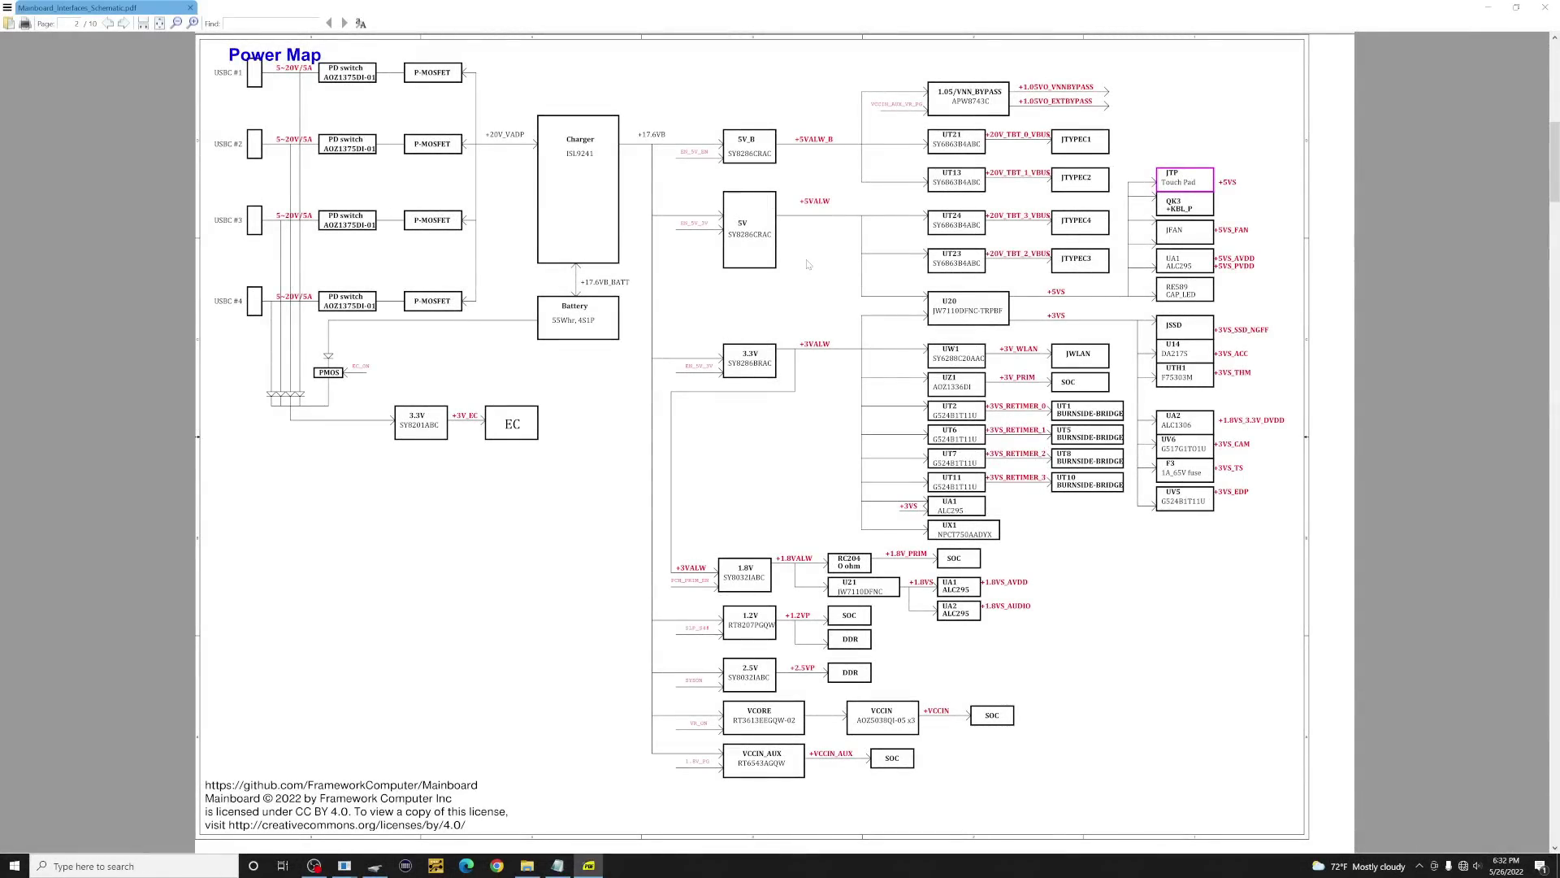
{"action": "type", "text": "DC1"}
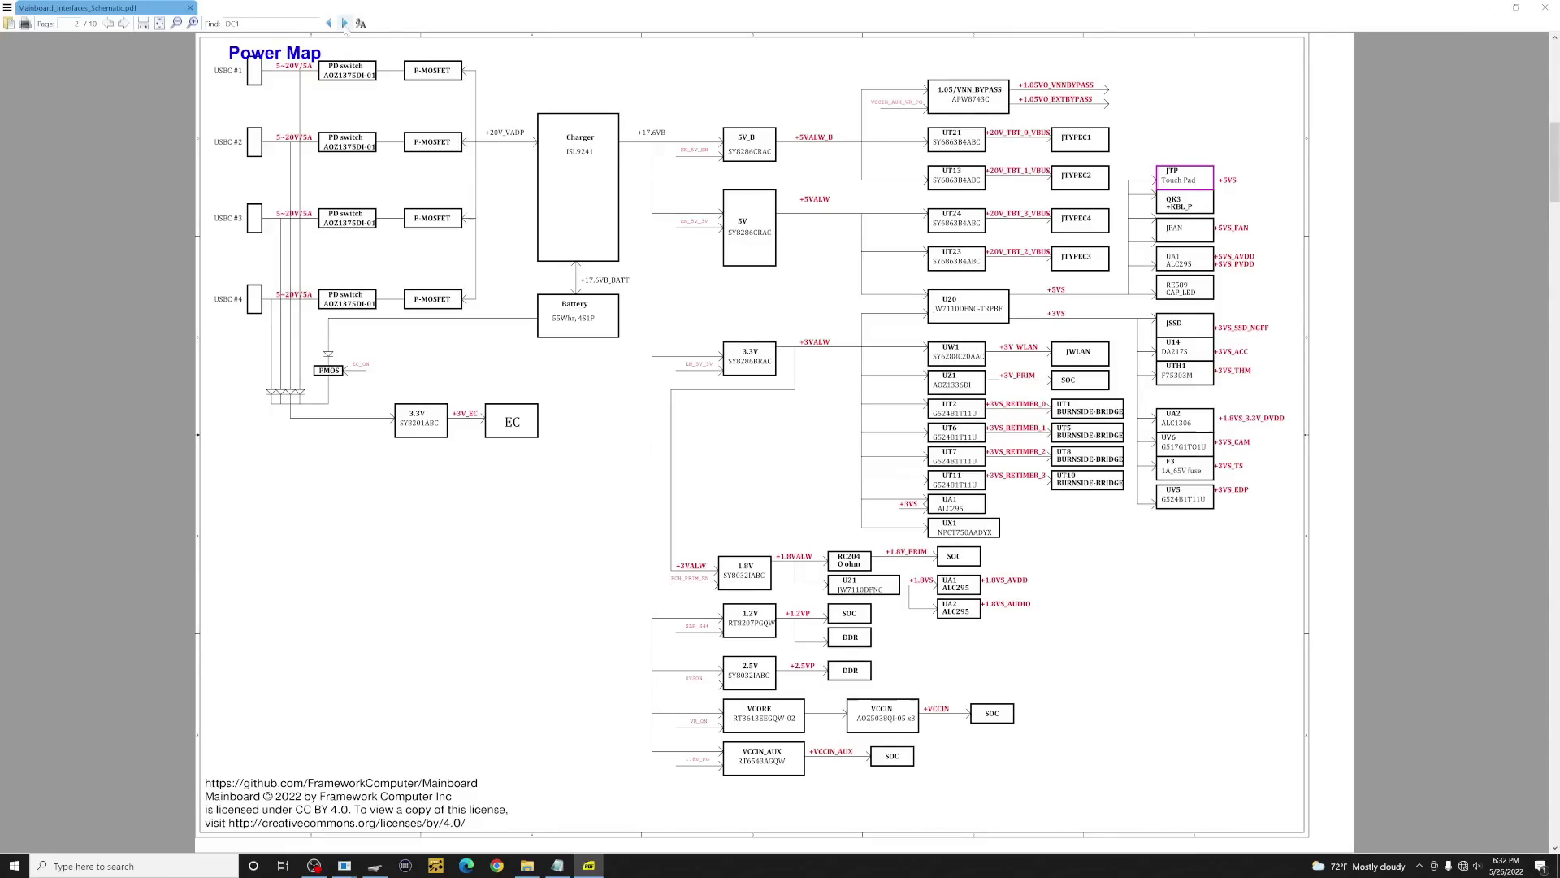
- Search the schematic for designators including PU301, finding no matches while the Power Map page stays displayed
{"action": "left_click", "coordinate": [345, 23]}
{"action": "left_click", "coordinate": [347, 25]}
{"action": "left_click", "coordinate": [349, 25]}
{"action": "scroll", "coordinate": [776, 439], "scroll_direction": "down", "scroll_amount": 1}
{"action": "scroll", "coordinate": [776, 439], "scroll_direction": "down", "scroll_amount": 1}
{"action": "scroll", "coordinate": [776, 439], "scroll_direction": "down", "scroll_amount": 1}
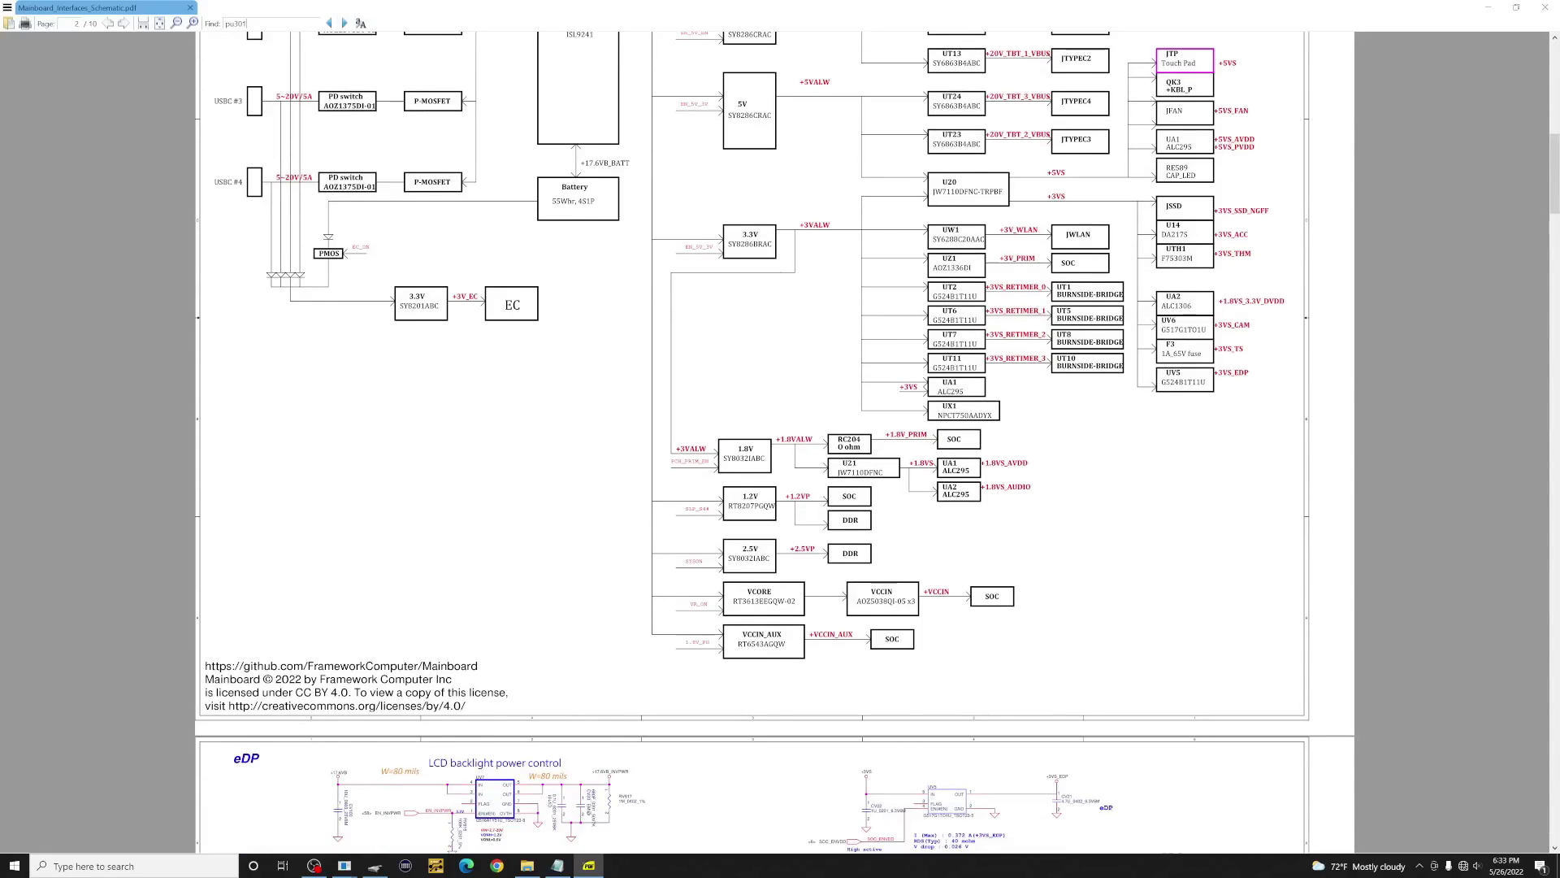
{"action": "scroll", "coordinate": [776, 438], "scroll_direction": "down", "scroll_amount": 2}
{"action": "scroll", "coordinate": [776, 440], "scroll_direction": "down", "scroll_amount": 2}
{"action": "scroll", "coordinate": [776, 439], "scroll_direction": "down", "scroll_amount": 1}
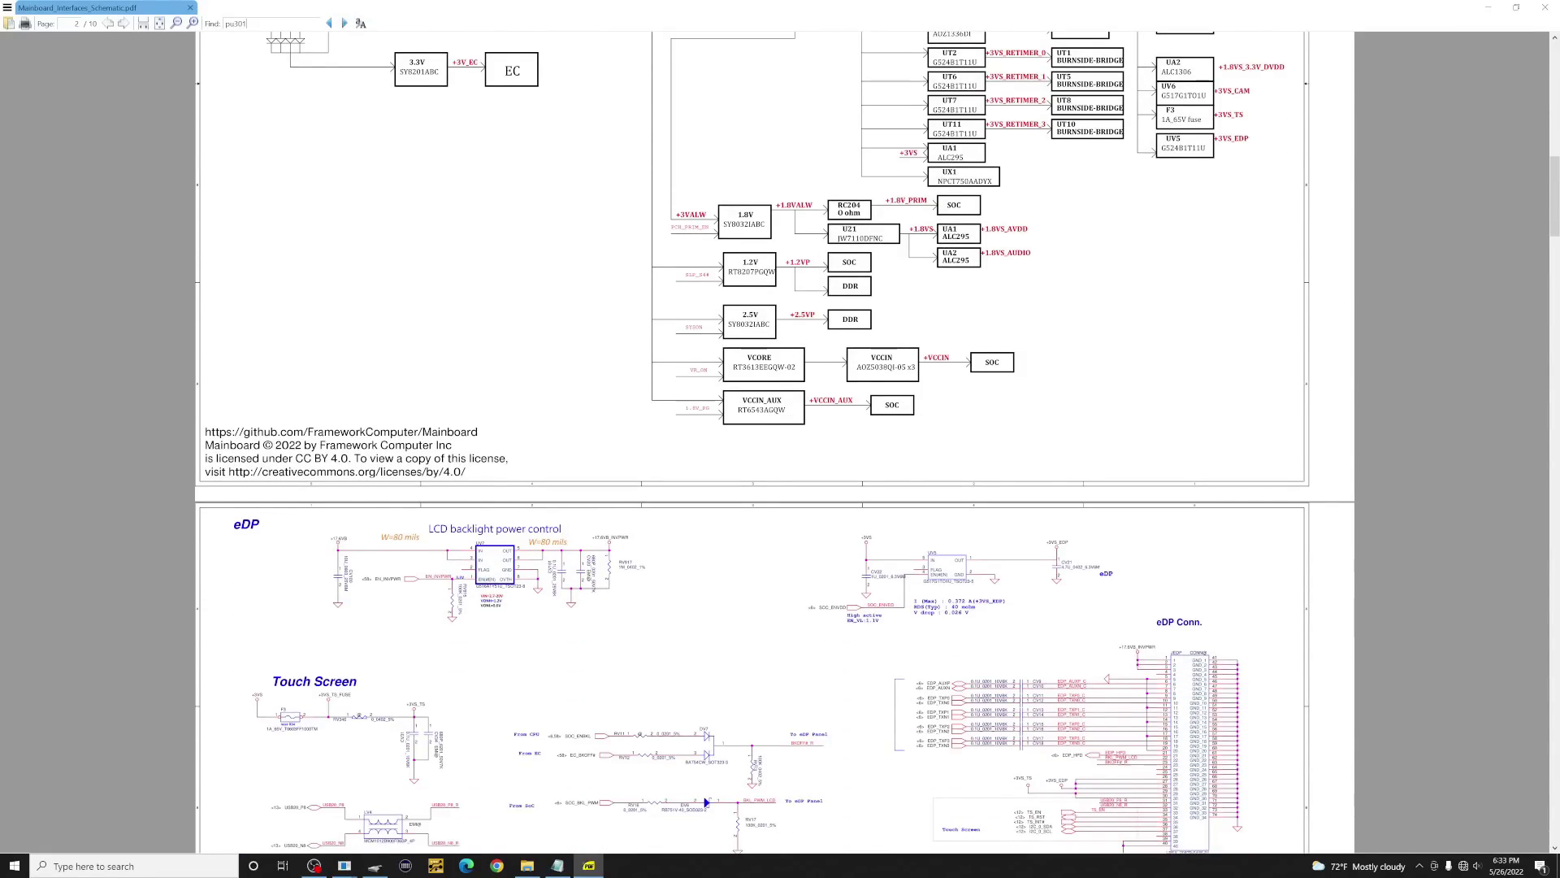
{"action": "scroll", "coordinate": [776, 438], "scroll_direction": "down", "scroll_amount": 1}
{"action": "scroll", "coordinate": [776, 440], "scroll_direction": "down", "scroll_amount": 2}
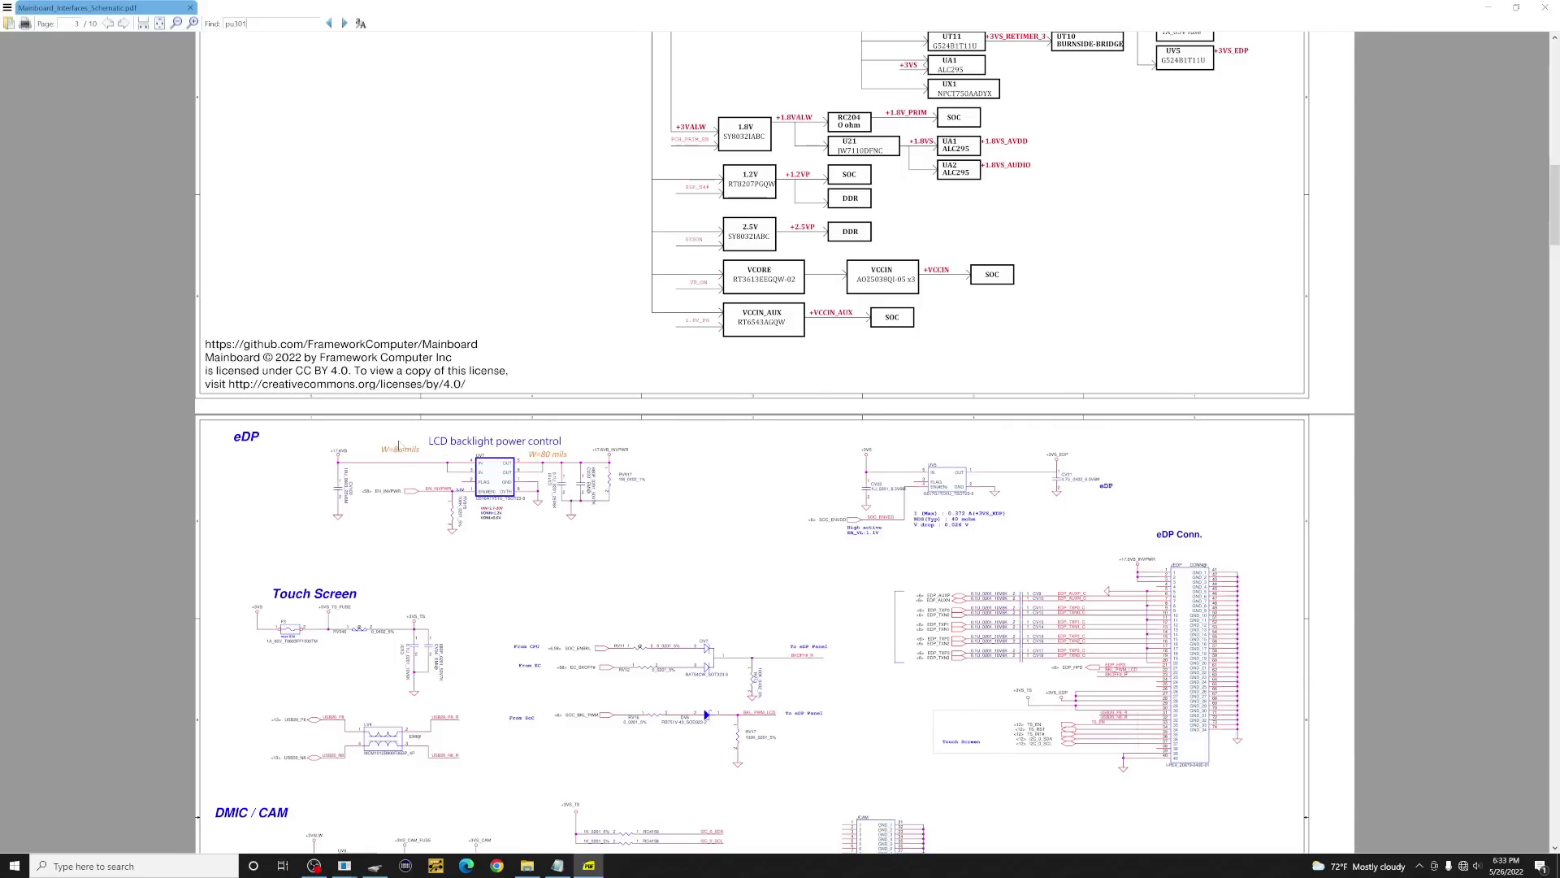
{"action": "scroll", "coordinate": [775, 438], "scroll_direction": "down", "scroll_amount": 1}
{"action": "scroll", "coordinate": [776, 439], "scroll_direction": "down", "scroll_amount": 1}
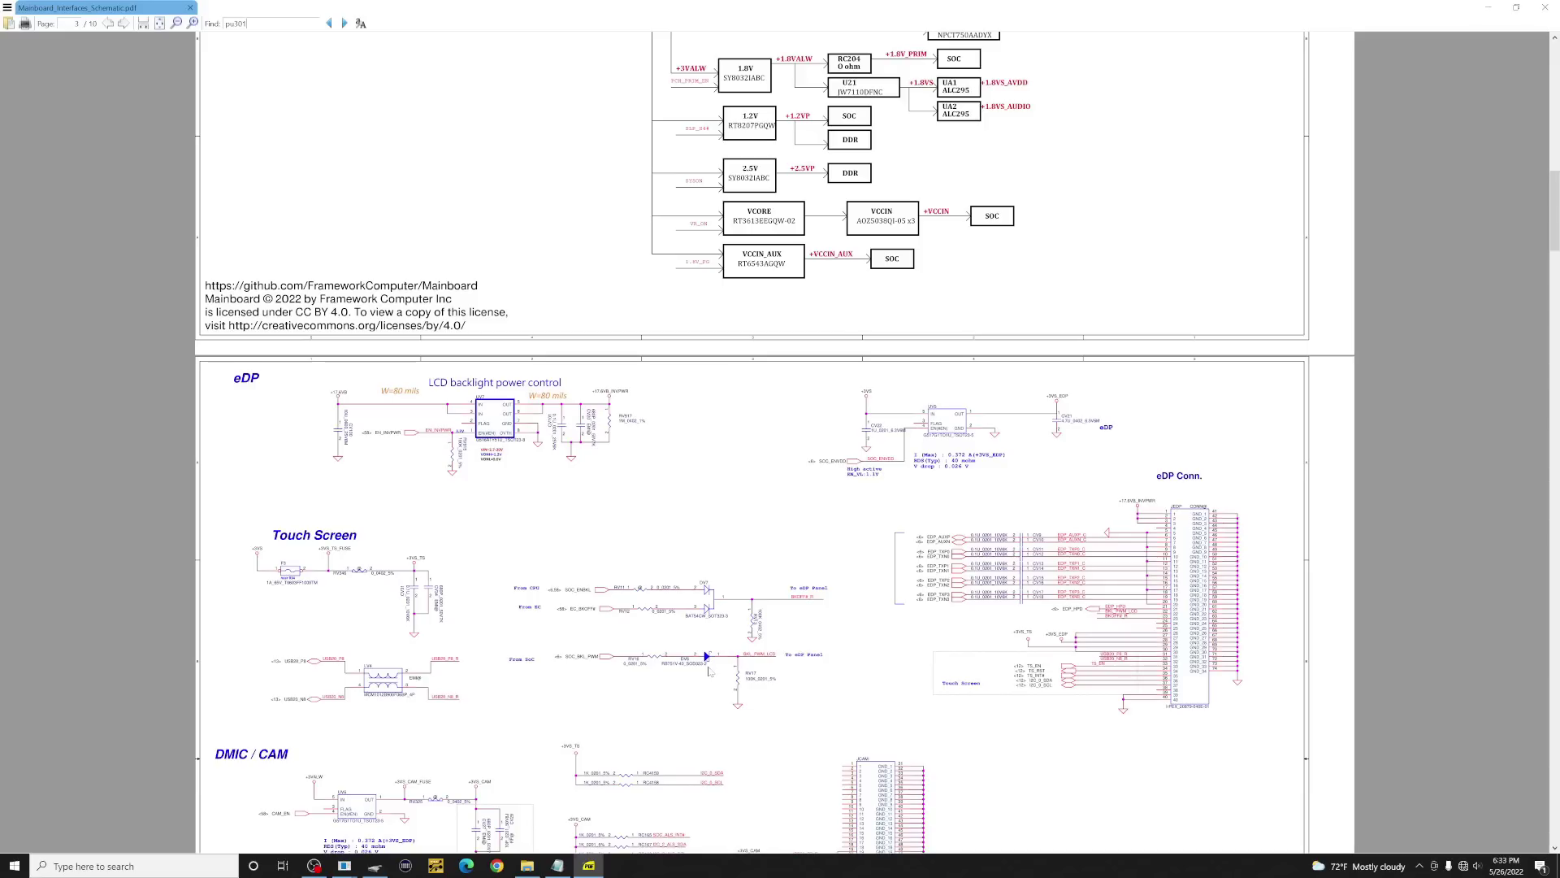
{"action": "scroll", "coordinate": [707, 669], "scroll_direction": "down", "scroll_amount": 1}
{"action": "scroll", "coordinate": [708, 669], "scroll_direction": "down", "scroll_amount": 1}
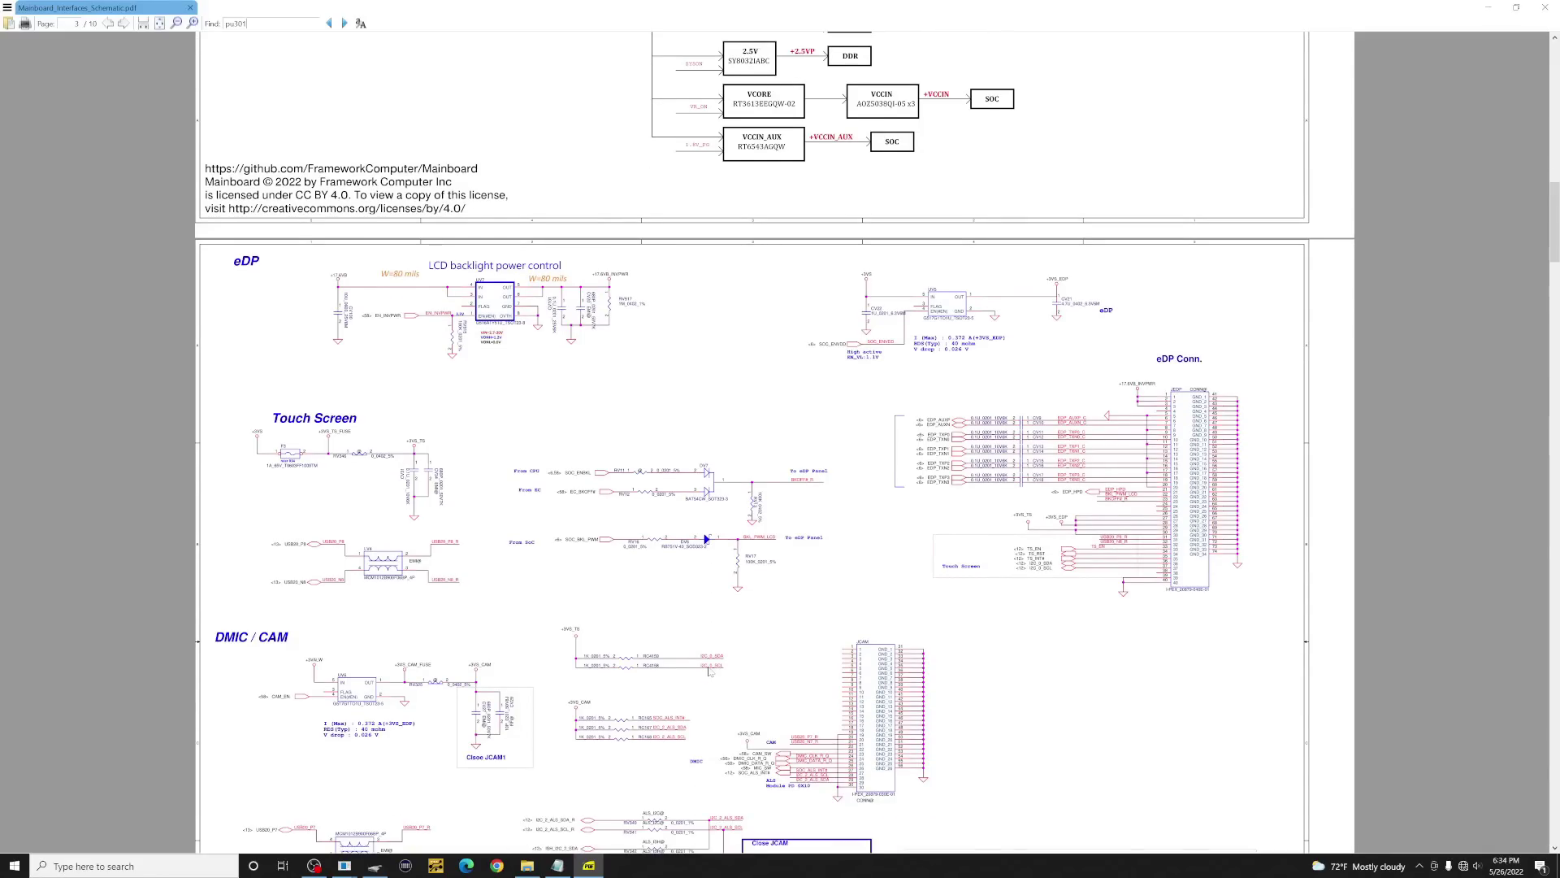
{"action": "scroll", "coordinate": [708, 669], "scroll_direction": "down", "scroll_amount": 1}
{"action": "scroll", "coordinate": [708, 669], "scroll_direction": "down", "scroll_amount": 2}
{"action": "scroll", "coordinate": [710, 671], "scroll_direction": "down", "scroll_amount": 2}
{"action": "scroll", "coordinate": [711, 671], "scroll_direction": "down", "scroll_amount": 1}
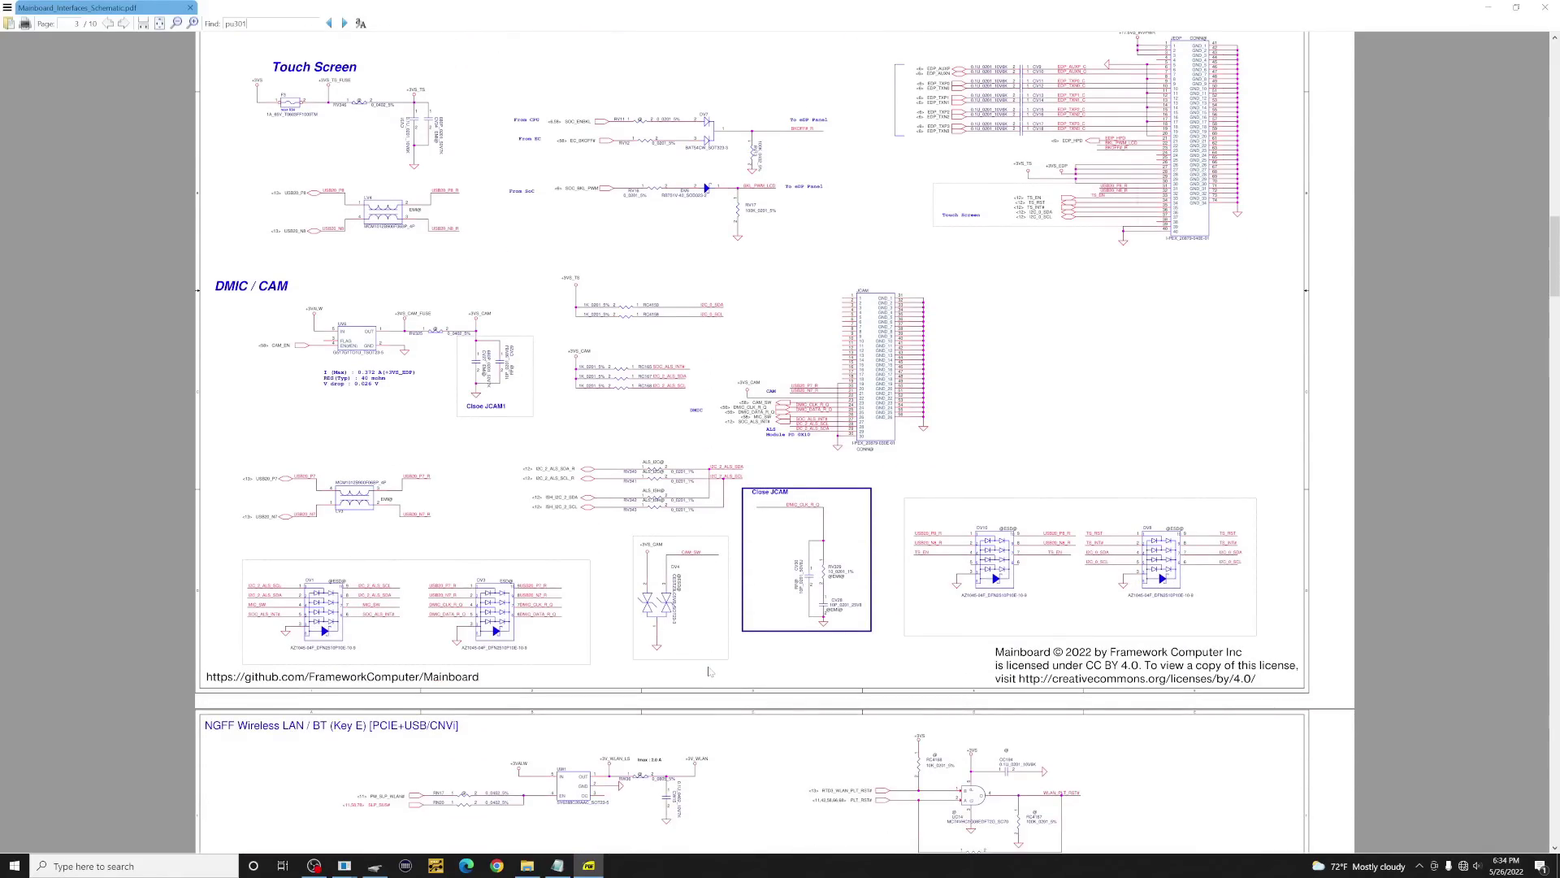
{"action": "scroll", "coordinate": [710, 672], "scroll_direction": "down", "scroll_amount": 6}
{"action": "scroll", "coordinate": [710, 671], "scroll_direction": "down", "scroll_amount": 1}
{"action": "scroll", "coordinate": [710, 672], "scroll_direction": "down", "scroll_amount": 2}
{"action": "scroll", "coordinate": [709, 672], "scroll_direction": "down", "scroll_amount": 2}
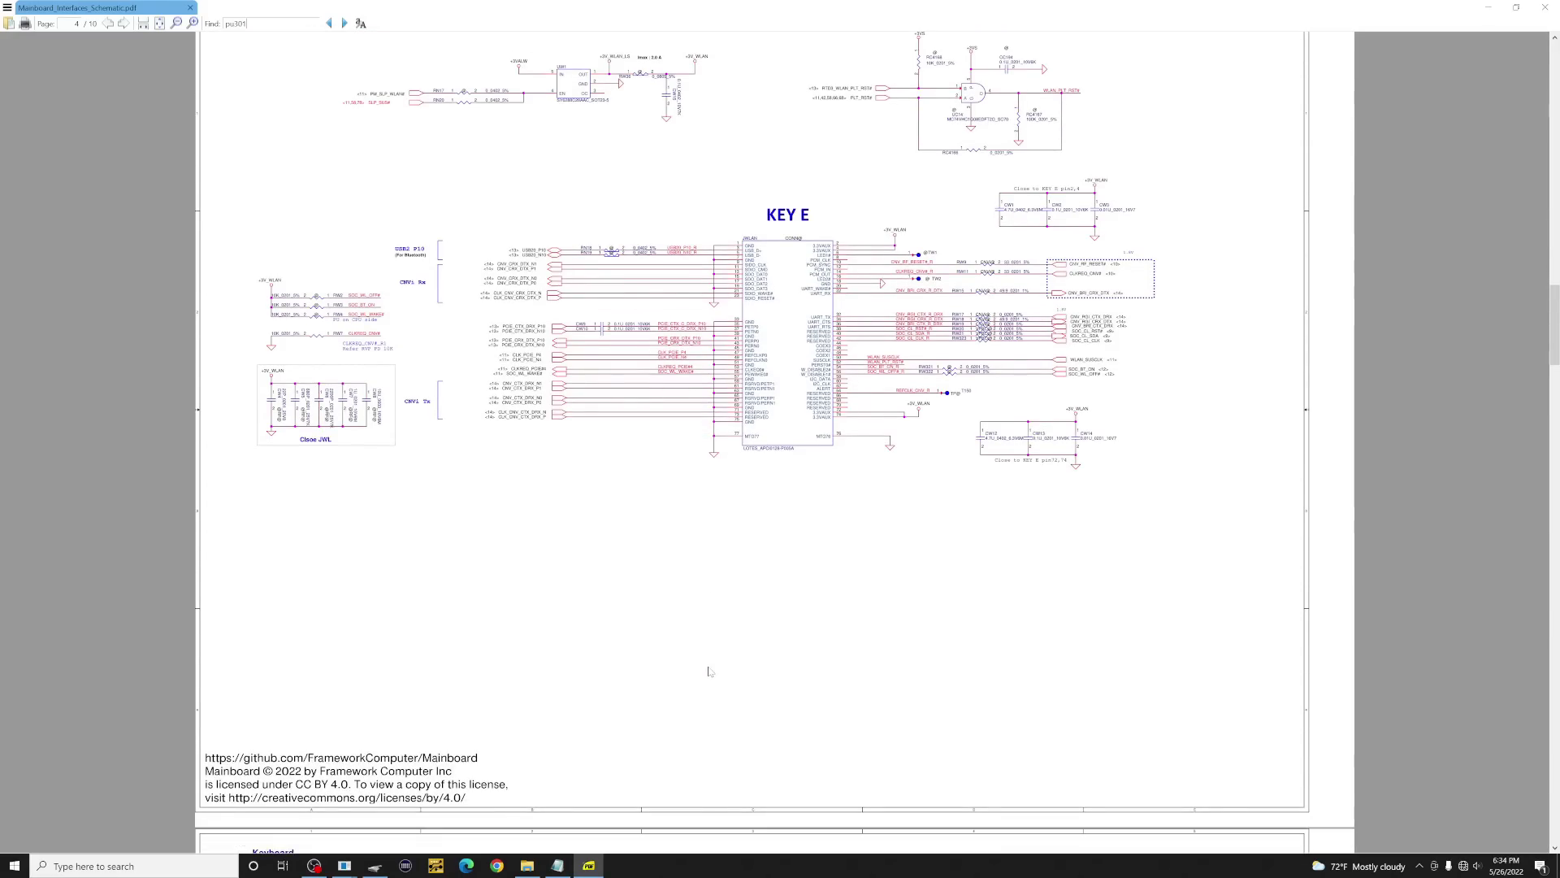
{"action": "scroll", "coordinate": [710, 672], "scroll_direction": "down", "scroll_amount": 2}
{"action": "scroll", "coordinate": [709, 671], "scroll_direction": "down", "scroll_amount": 2}
{"action": "scroll", "coordinate": [708, 669], "scroll_direction": "down", "scroll_amount": 2}
{"action": "scroll", "coordinate": [708, 669], "scroll_direction": "down", "scroll_amount": 2}
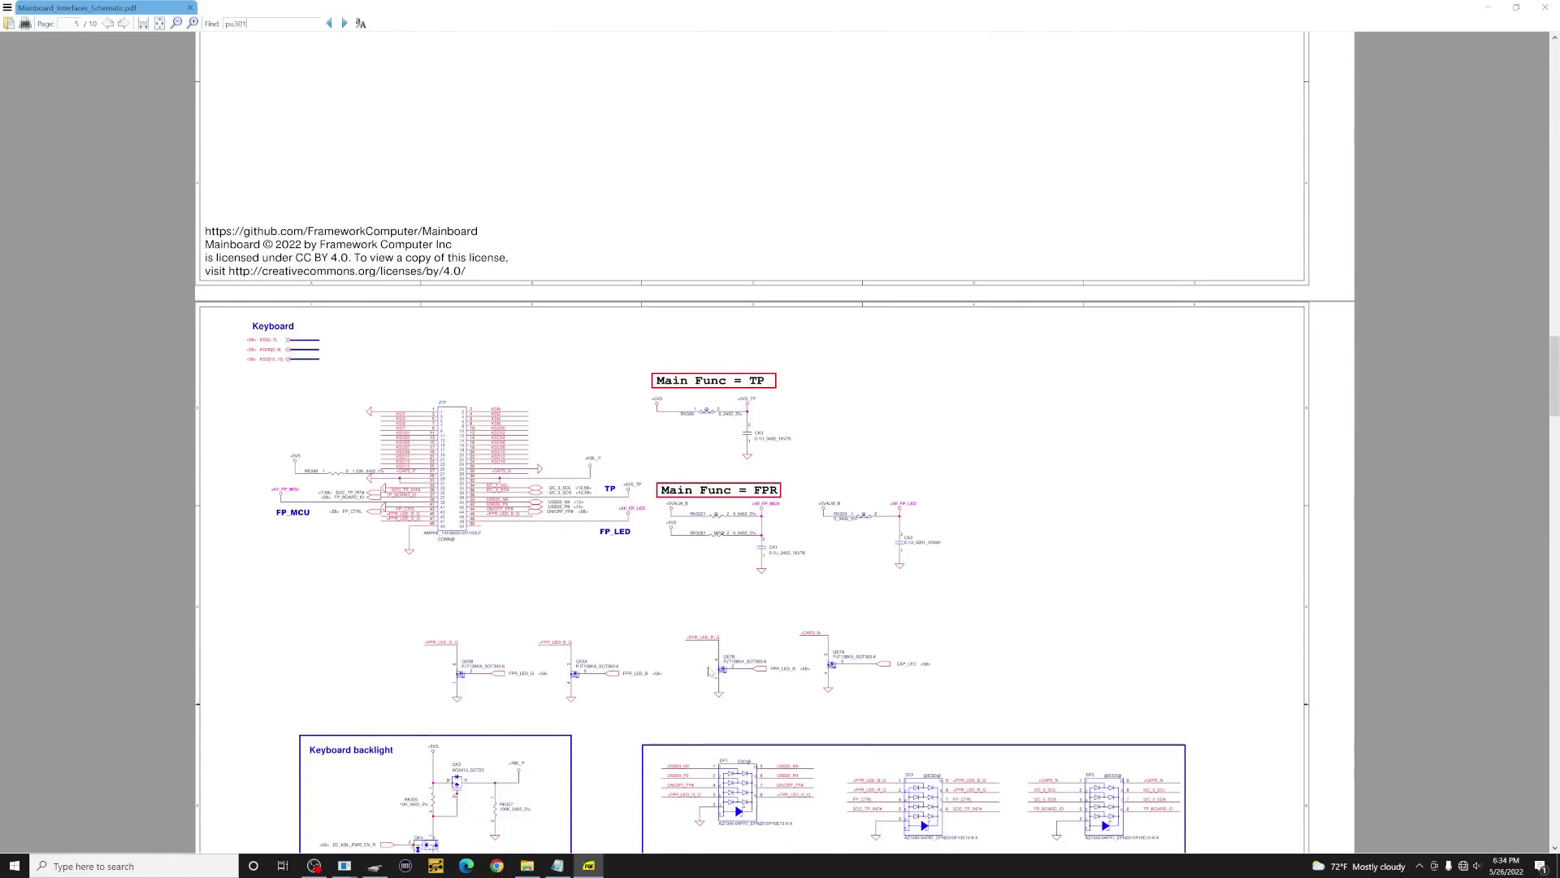
{"action": "scroll", "coordinate": [708, 669], "scroll_direction": "down", "scroll_amount": 3}
{"action": "scroll", "coordinate": [708, 669], "scroll_direction": "down", "scroll_amount": 2}
{"action": "scroll", "coordinate": [708, 671], "scroll_direction": "down", "scroll_amount": 2}
{"action": "scroll", "coordinate": [708, 671], "scroll_direction": "down", "scroll_amount": 2}
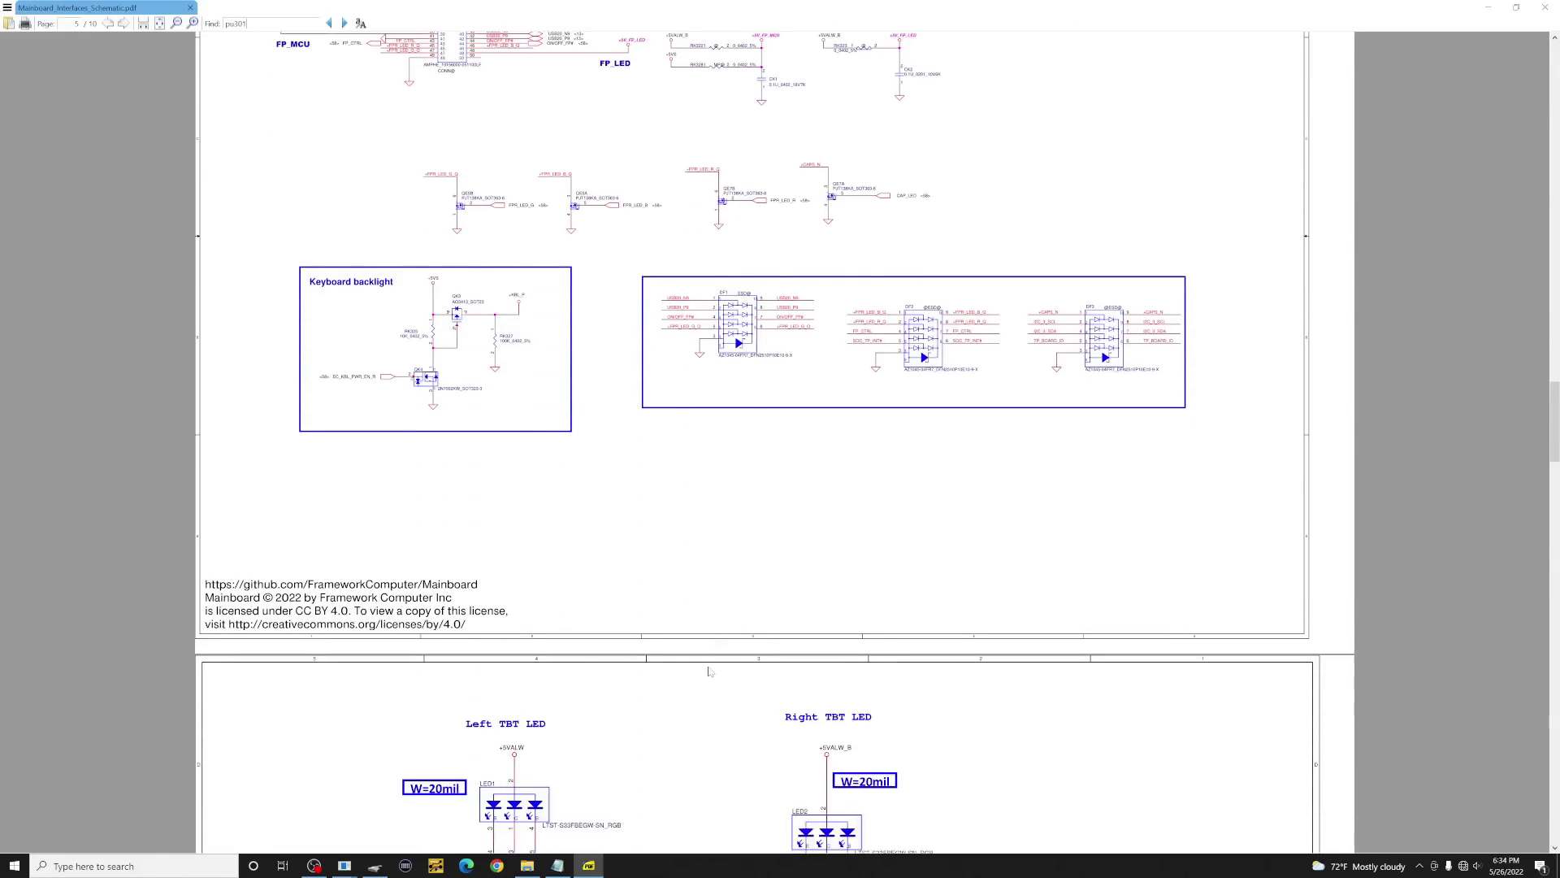
{"action": "scroll", "coordinate": [708, 671], "scroll_direction": "down", "scroll_amount": 2}
{"action": "scroll", "coordinate": [708, 671], "scroll_direction": "down", "scroll_amount": 2}
{"action": "scroll", "coordinate": [708, 671], "scroll_direction": "down", "scroll_amount": 1}
{"action": "scroll", "coordinate": [708, 671], "scroll_direction": "down", "scroll_amount": 1}
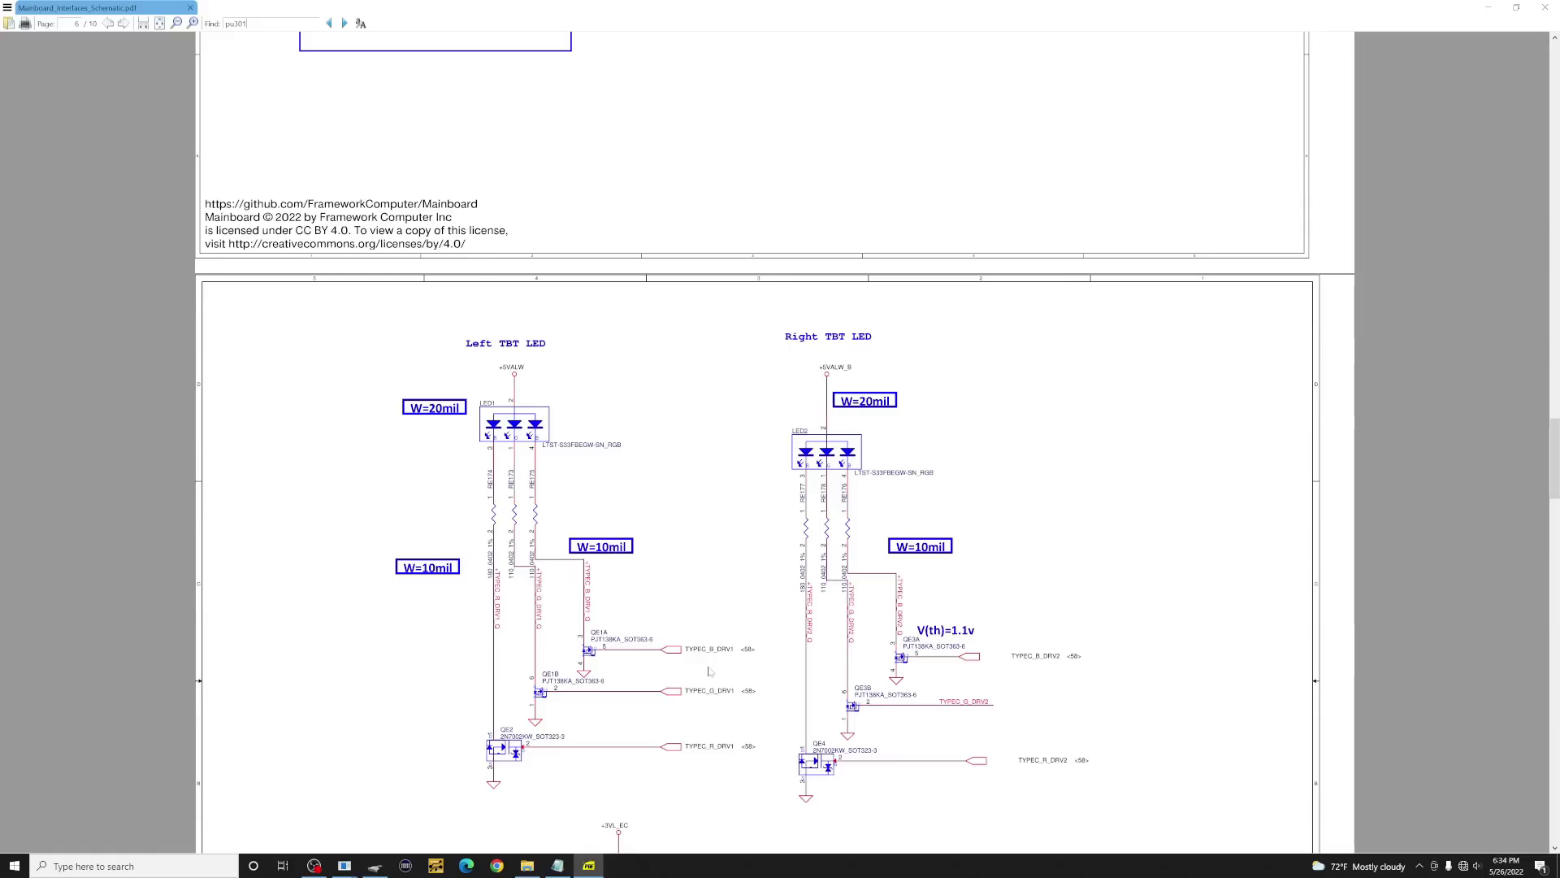
{"action": "scroll", "coordinate": [708, 671], "scroll_direction": "down", "scroll_amount": 1}
{"action": "scroll", "coordinate": [708, 670], "scroll_direction": "down", "scroll_amount": 1}
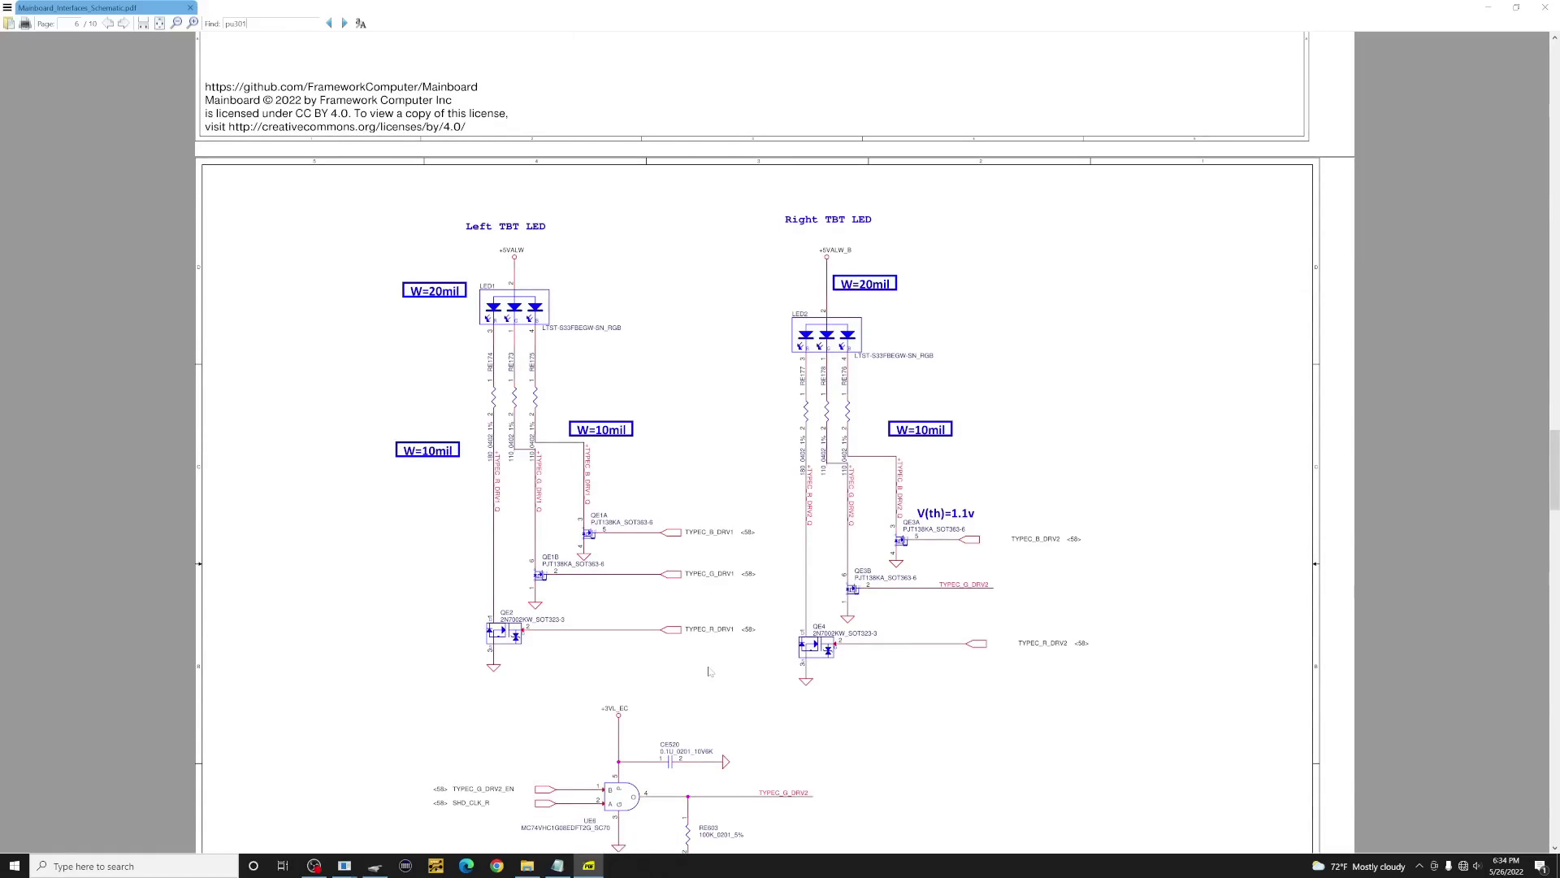
{"action": "scroll", "coordinate": [708, 671], "scroll_direction": "down", "scroll_amount": 1}
{"action": "scroll", "coordinate": [767, 620], "scroll_direction": "down", "scroll_amount": 3}
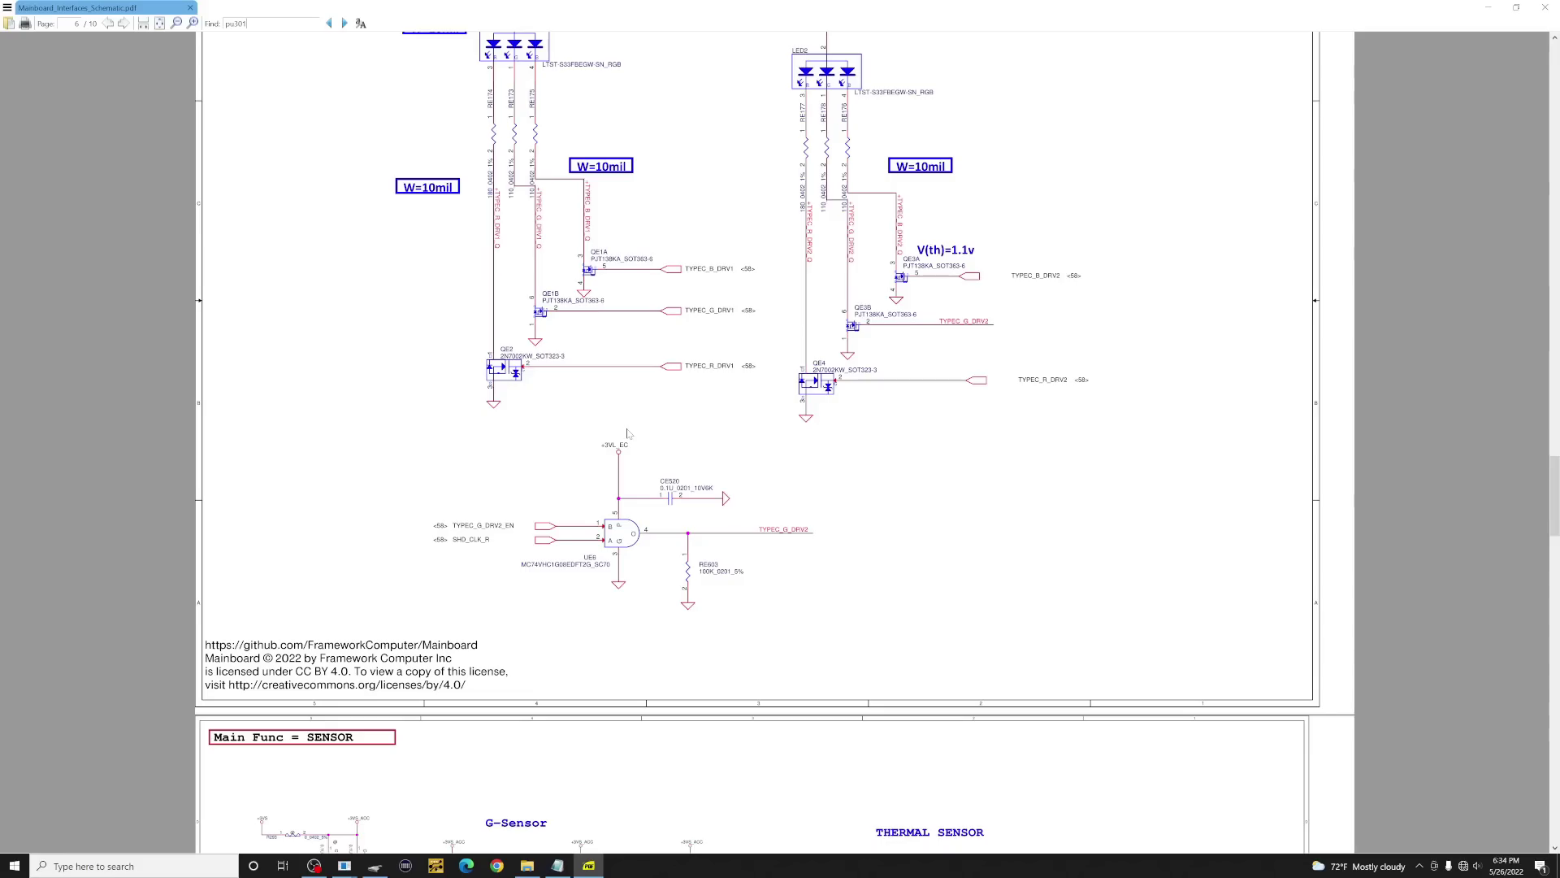
{"action": "scroll", "coordinate": [731, 573], "scroll_direction": "up", "scroll_amount": 3}
{"action": "scroll", "coordinate": [682, 500], "scroll_direction": "up", "scroll_amount": 2}
{"action": "scroll", "coordinate": [629, 434], "scroll_direction": "down", "scroll_amount": 3}
{"action": "scroll", "coordinate": [629, 435], "scroll_direction": "down", "scroll_amount": 1}
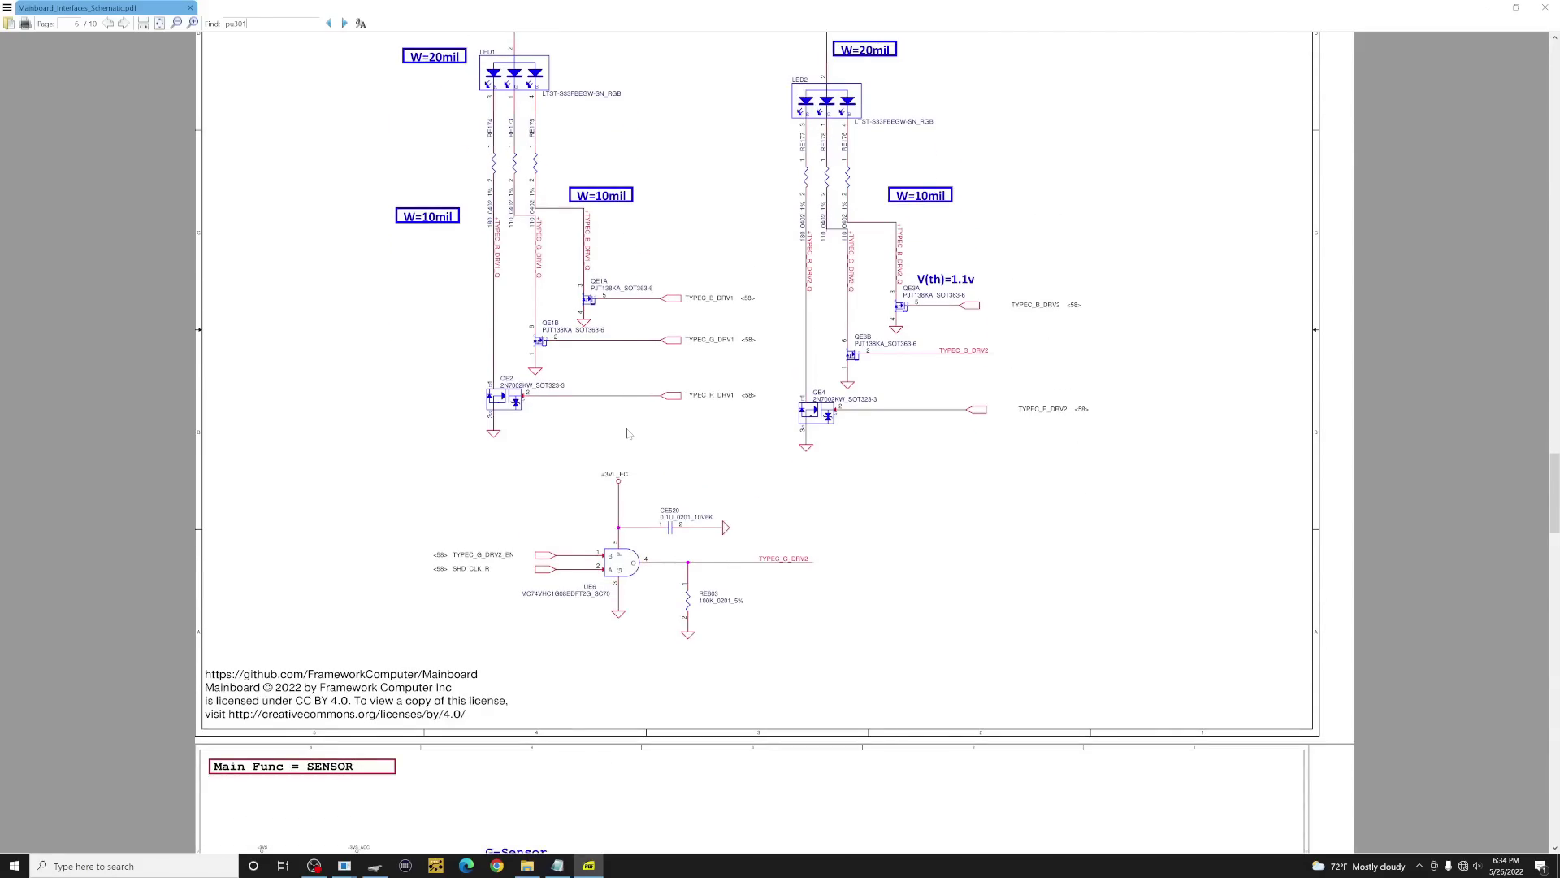
{"action": "scroll", "coordinate": [629, 434], "scroll_direction": "down", "scroll_amount": 3}
{"action": "scroll", "coordinate": [629, 434], "scroll_direction": "down", "scroll_amount": 2}
{"action": "scroll", "coordinate": [629, 434], "scroll_direction": "down", "scroll_amount": 2}
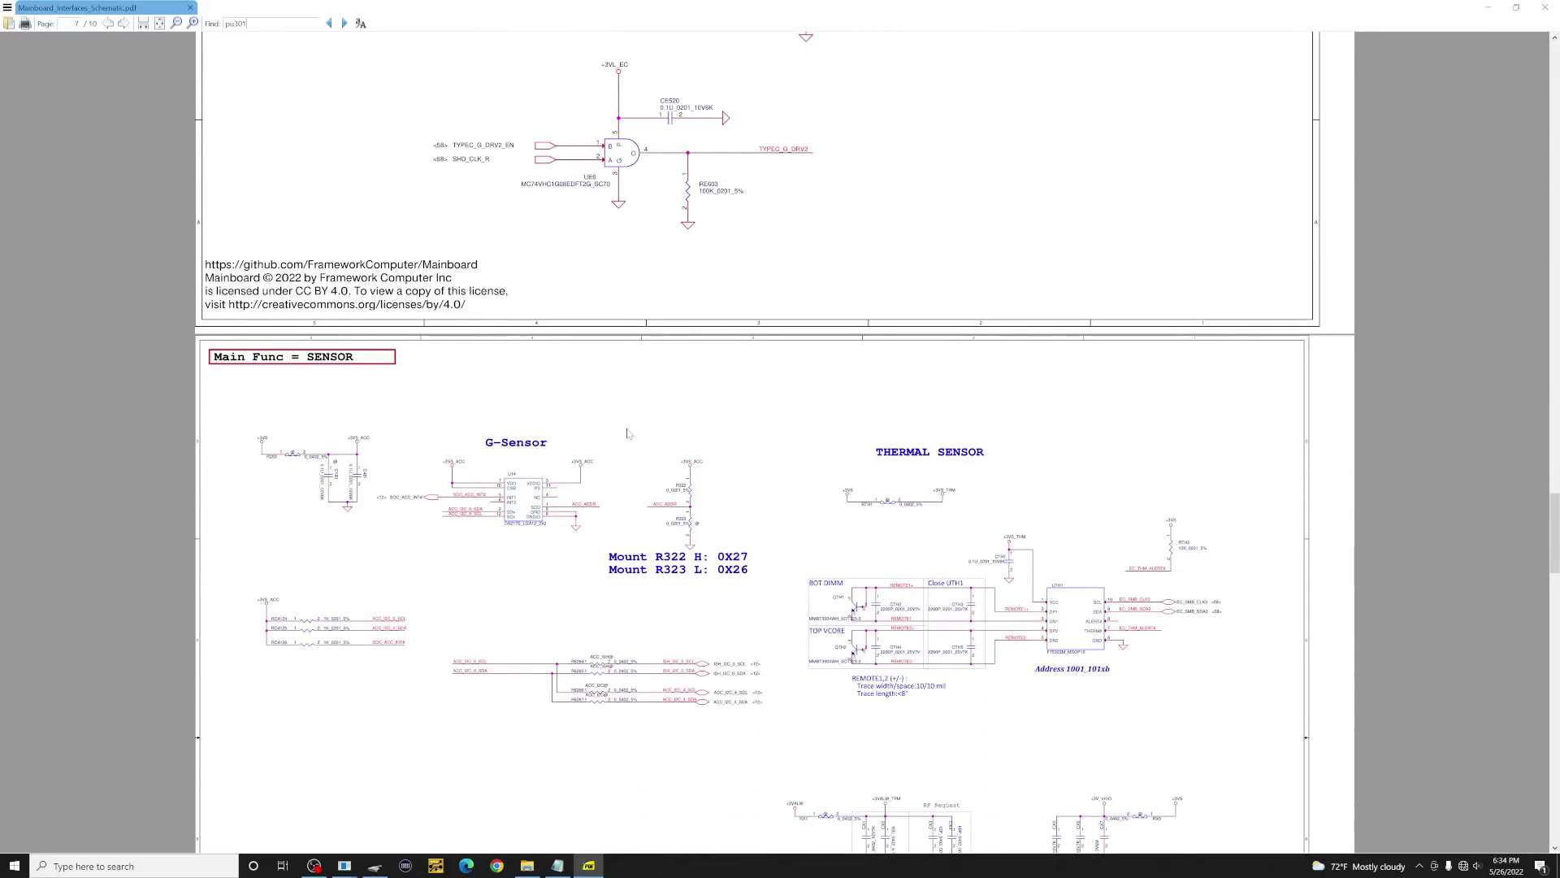
{"action": "scroll", "coordinate": [628, 433], "scroll_direction": "down", "scroll_amount": 2}
{"action": "scroll", "coordinate": [628, 432], "scroll_direction": "down", "scroll_amount": 2}
{"action": "scroll", "coordinate": [627, 433], "scroll_direction": "down", "scroll_amount": 5}
{"action": "scroll", "coordinate": [628, 433], "scroll_direction": "down", "scroll_amount": 3}
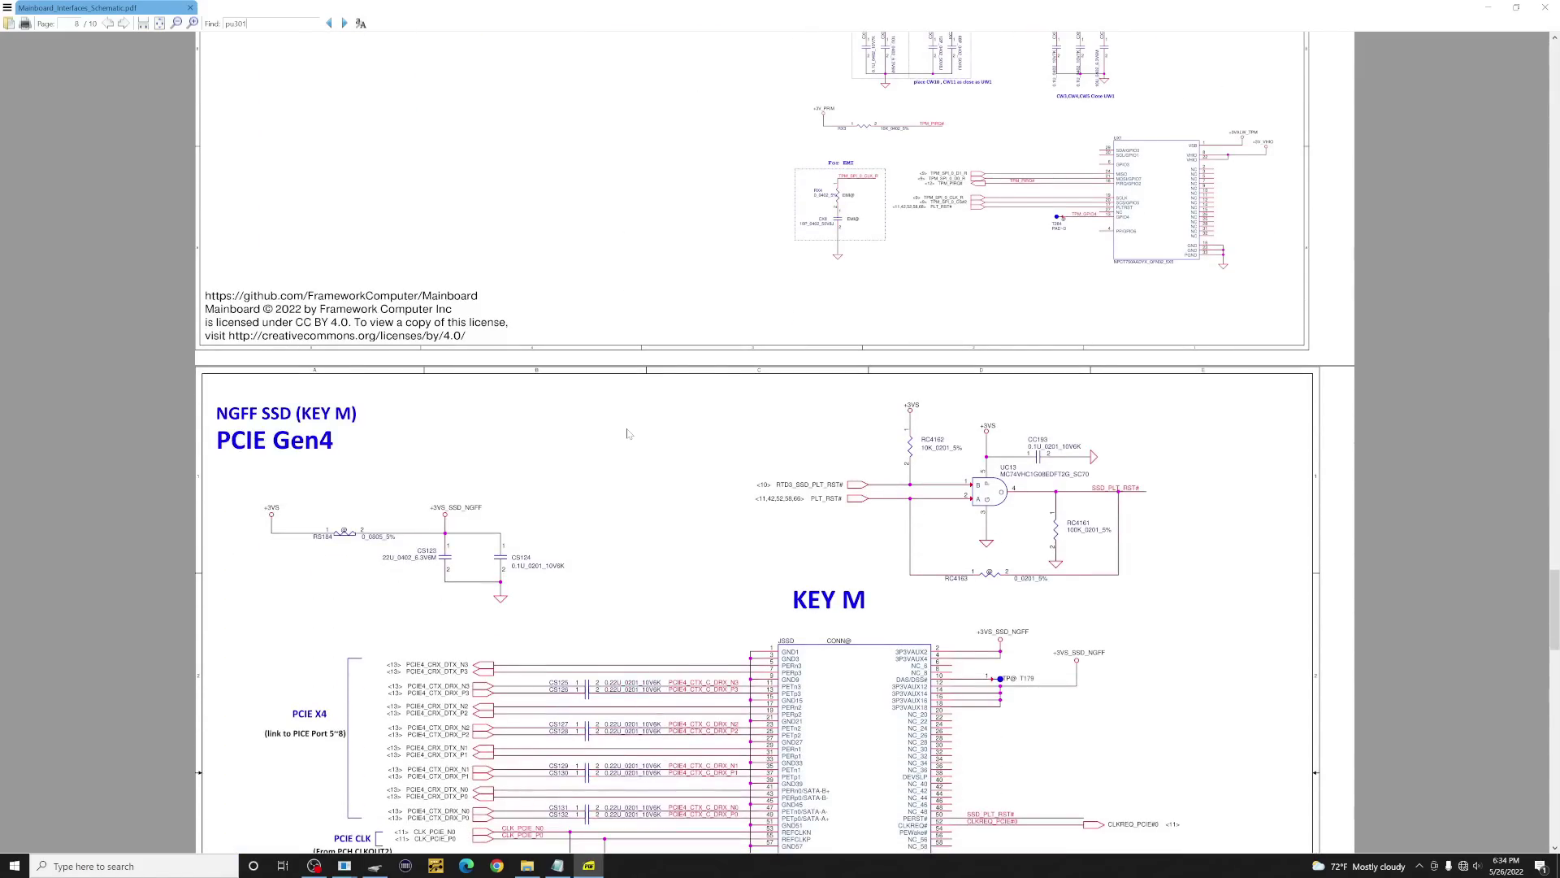
{"action": "scroll", "coordinate": [628, 433], "scroll_direction": "down", "scroll_amount": 3}
{"action": "scroll", "coordinate": [628, 433], "scroll_direction": "down", "scroll_amount": 3}
{"action": "scroll", "coordinate": [628, 432], "scroll_direction": "down", "scroll_amount": 5}
{"action": "scroll", "coordinate": [628, 432], "scroll_direction": "down", "scroll_amount": 3}
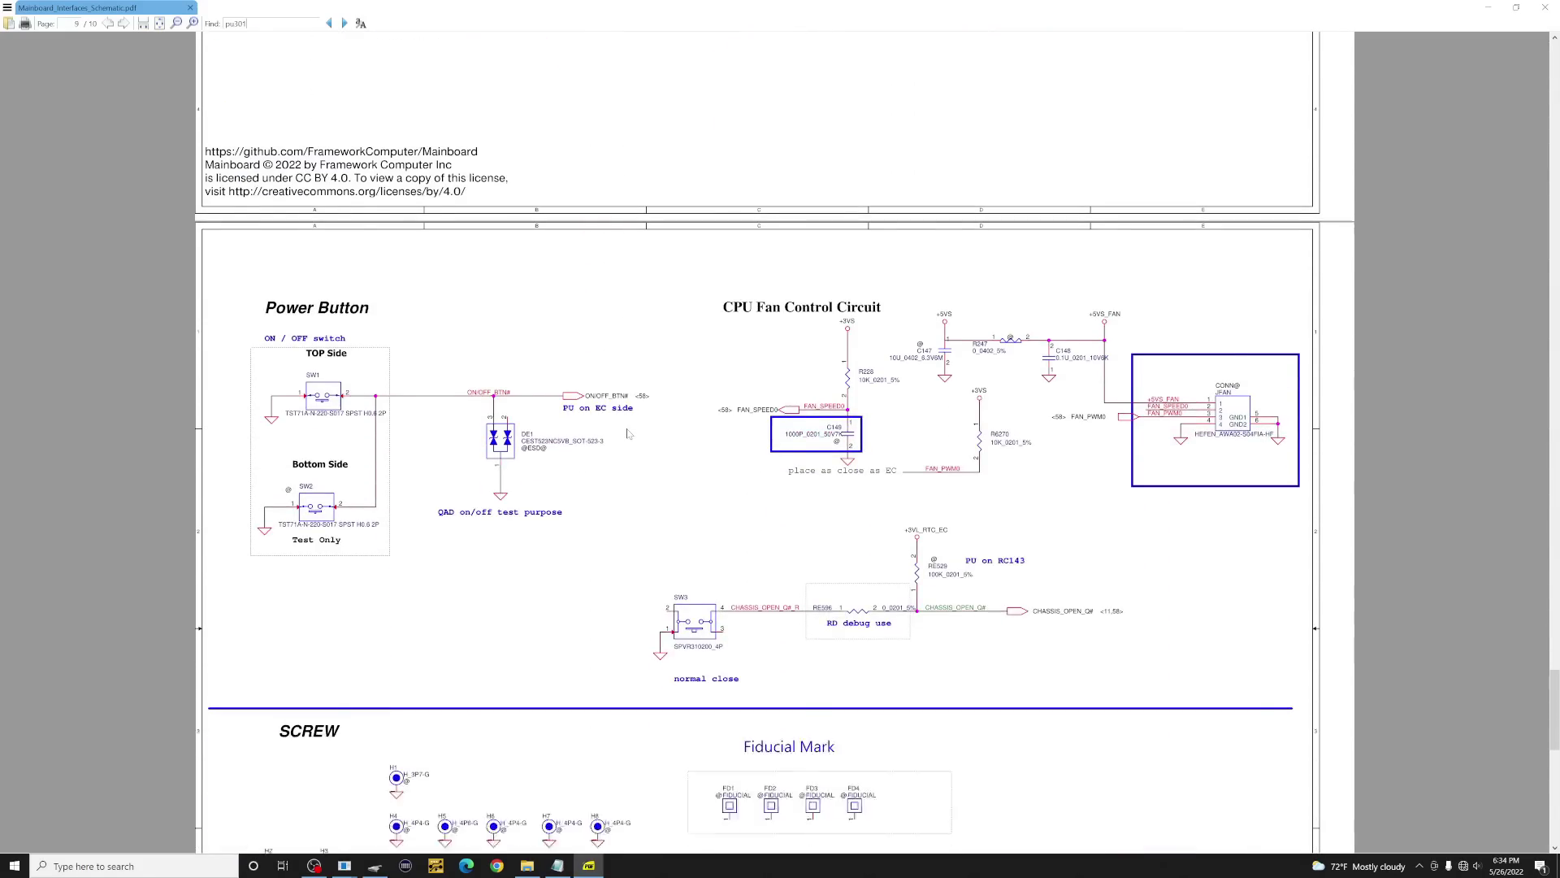
{"action": "scroll", "coordinate": [628, 433], "scroll_direction": "down", "scroll_amount": 2}
{"action": "scroll", "coordinate": [628, 433], "scroll_direction": "down", "scroll_amount": 5}
{"action": "scroll", "coordinate": [628, 433], "scroll_direction": "down", "scroll_amount": 4}
{"action": "scroll", "coordinate": [628, 433], "scroll_direction": "down", "scroll_amount": 3}
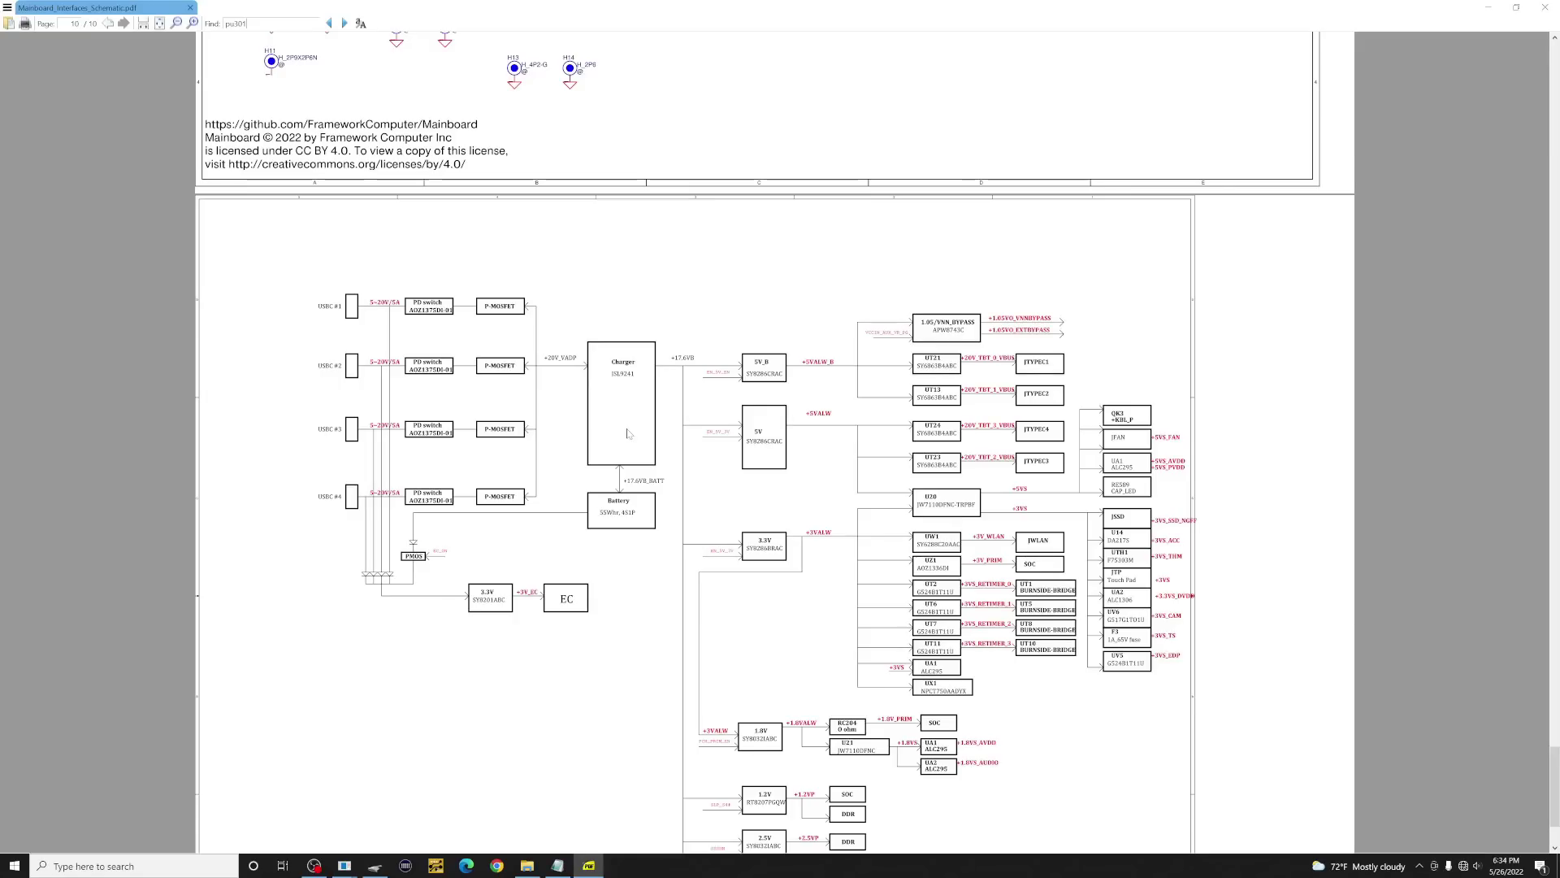
{"action": "scroll", "coordinate": [628, 433], "scroll_direction": "down", "scroll_amount": 2}
{"action": "scroll", "coordinate": [628, 432], "scroll_direction": "down", "scroll_amount": 2}
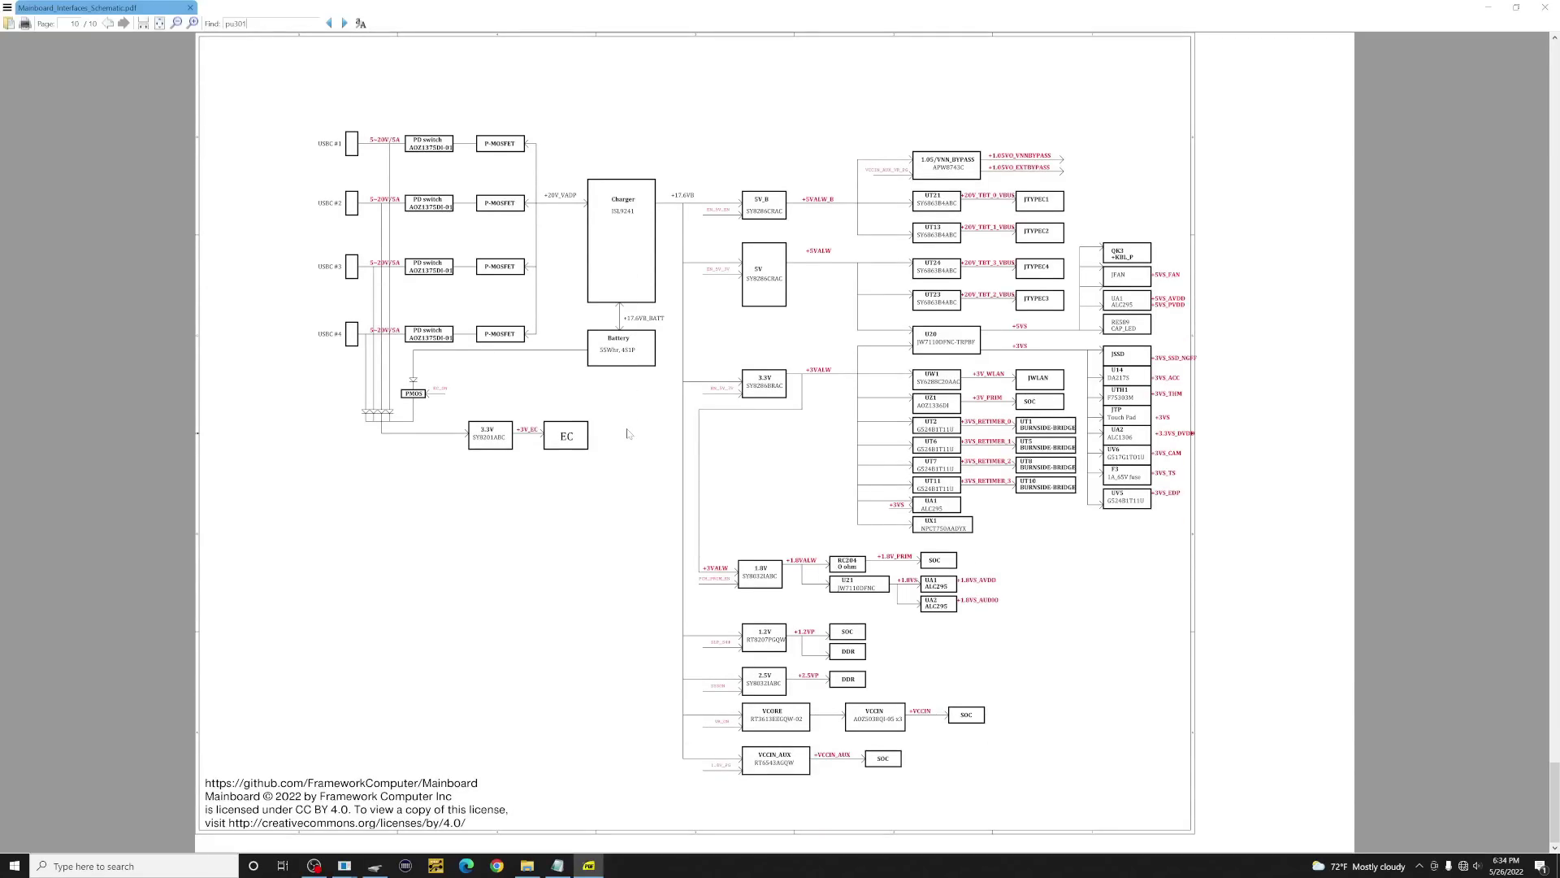
{"action": "scroll", "coordinate": [628, 433], "scroll_direction": "up", "scroll_amount": 4}
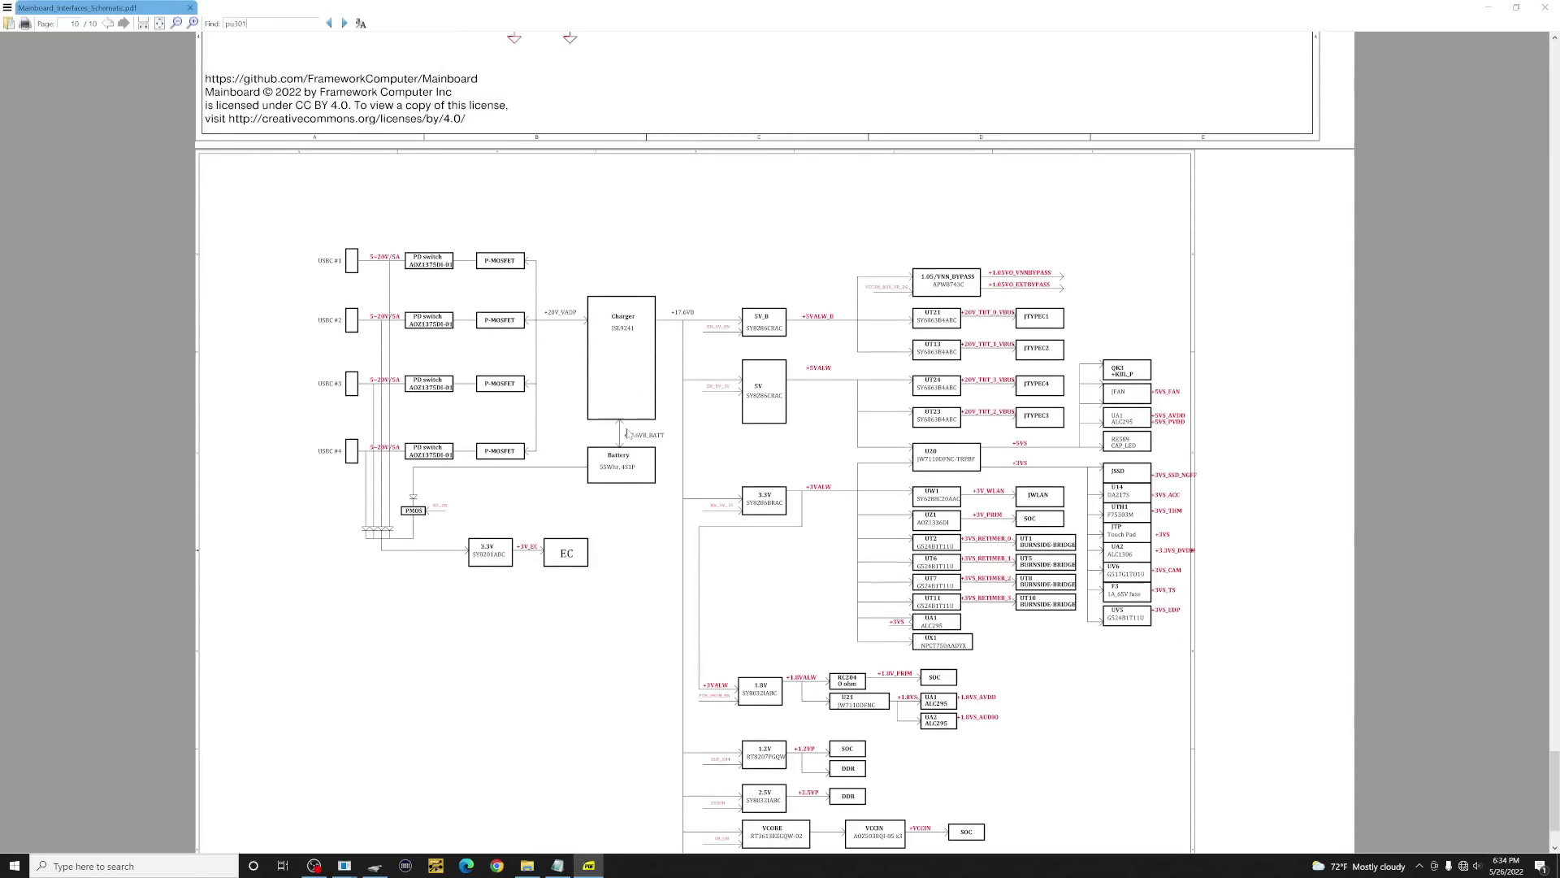
{"action": "scroll", "coordinate": [627, 433], "scroll_direction": "up", "scroll_amount": 4}
{"action": "scroll", "coordinate": [628, 433], "scroll_direction": "up", "scroll_amount": 4}
{"action": "scroll", "coordinate": [628, 433], "scroll_direction": "up", "scroll_amount": 4}
{"action": "scroll", "coordinate": [628, 433], "scroll_direction": "up", "scroll_amount": 3}
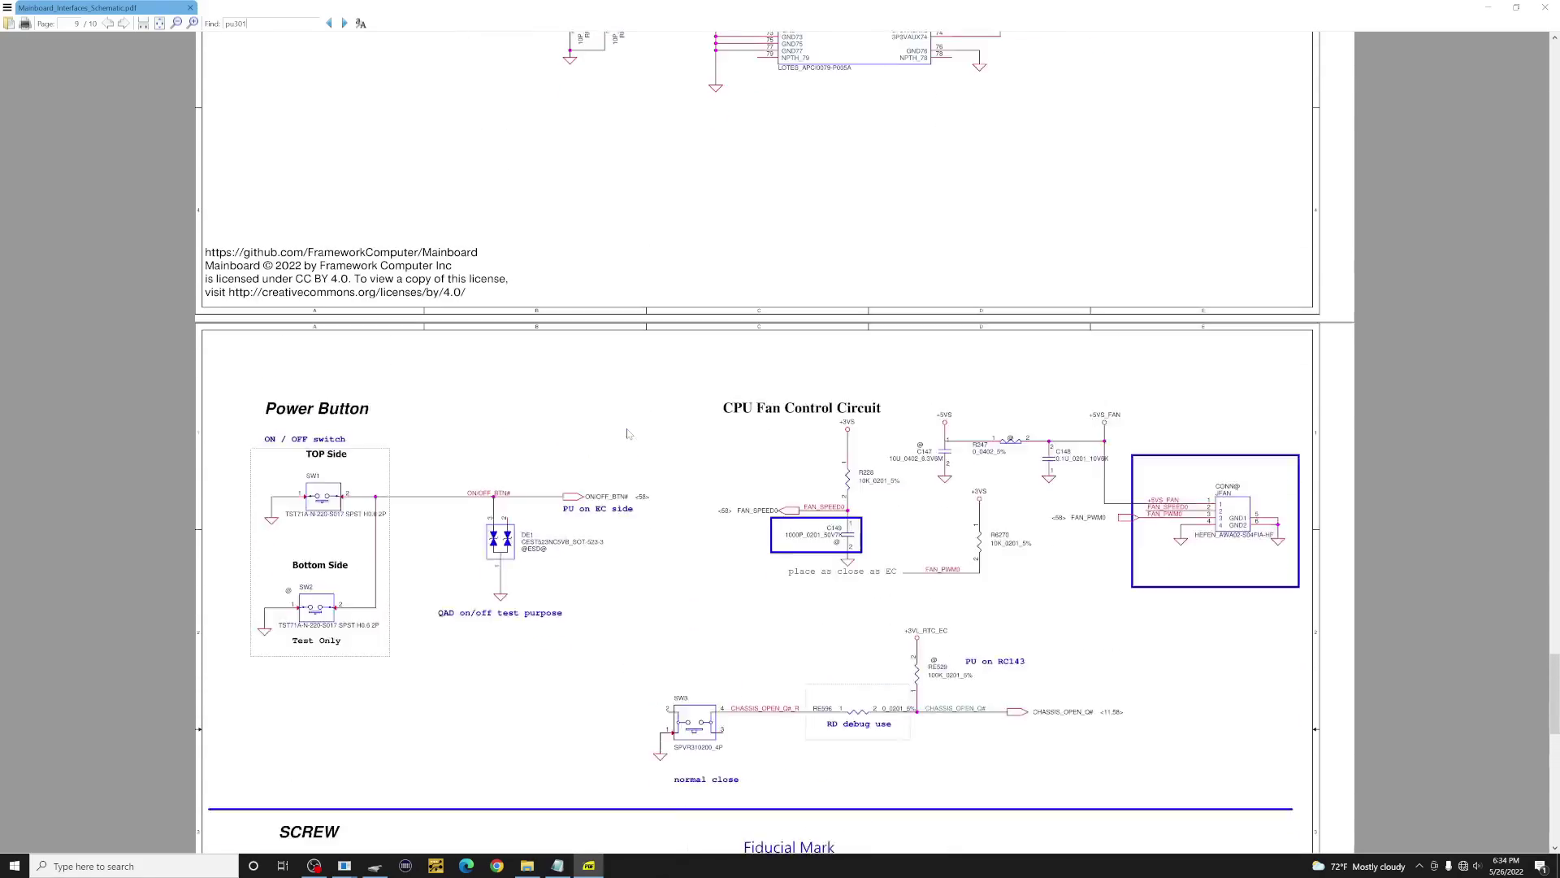
{"action": "scroll", "coordinate": [628, 433], "scroll_direction": "up", "scroll_amount": 4}
{"action": "scroll", "coordinate": [627, 433], "scroll_direction": "up", "scroll_amount": 3}
{"action": "scroll", "coordinate": [628, 432], "scroll_direction": "up", "scroll_amount": 3}
{"action": "scroll", "coordinate": [628, 434], "scroll_direction": "up", "scroll_amount": 3}
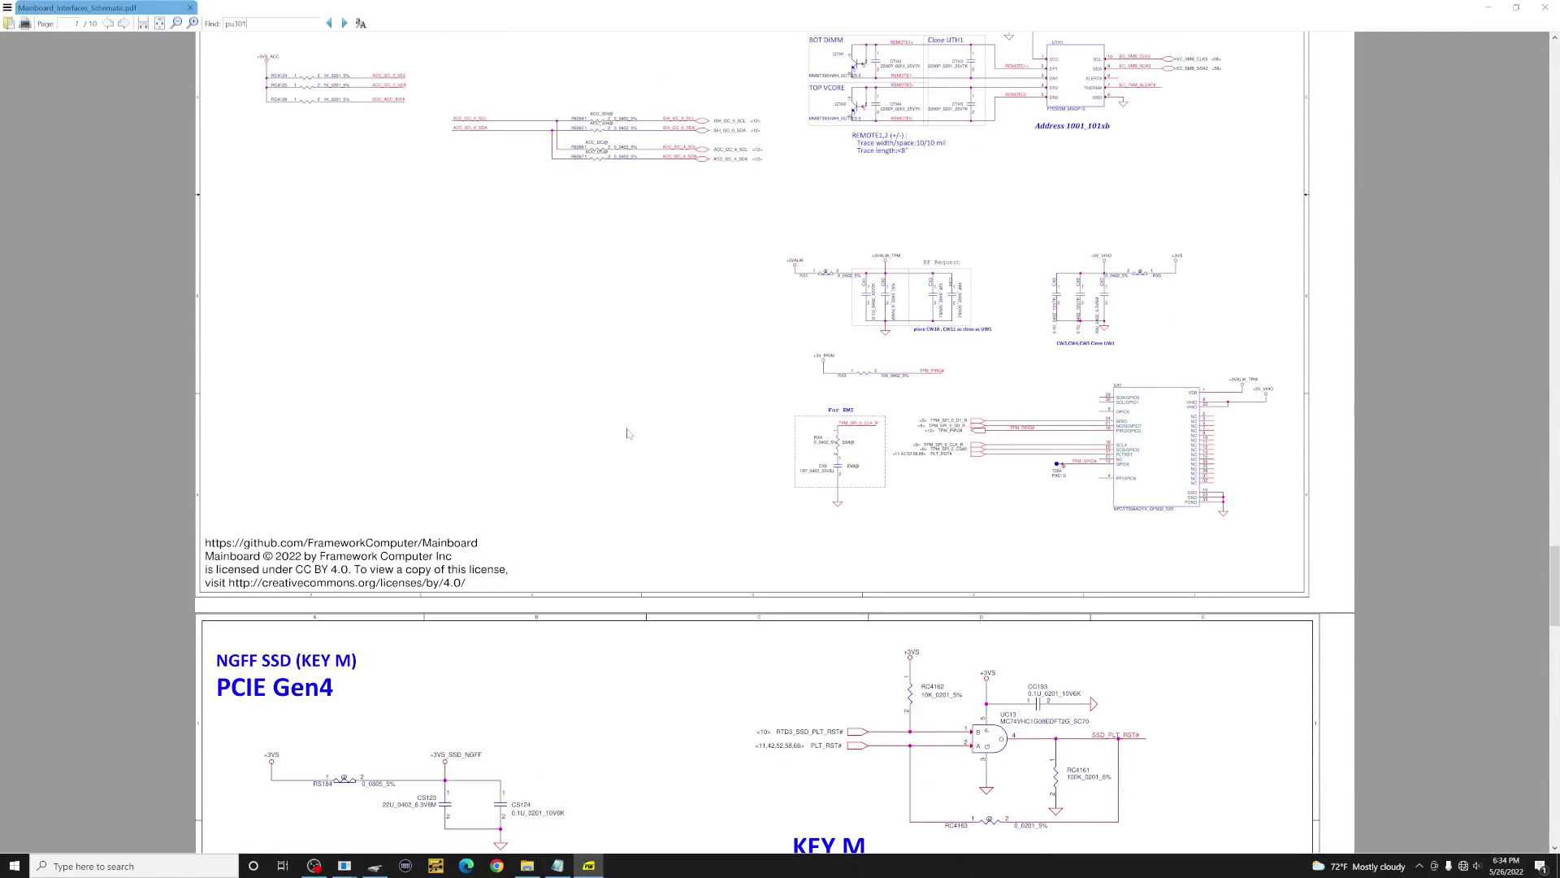
{"action": "scroll", "coordinate": [627, 432], "scroll_direction": "up", "scroll_amount": 4}
{"action": "scroll", "coordinate": [628, 433], "scroll_direction": "up", "scroll_amount": 3}
{"action": "scroll", "coordinate": [627, 433], "scroll_direction": "up", "scroll_amount": 4}
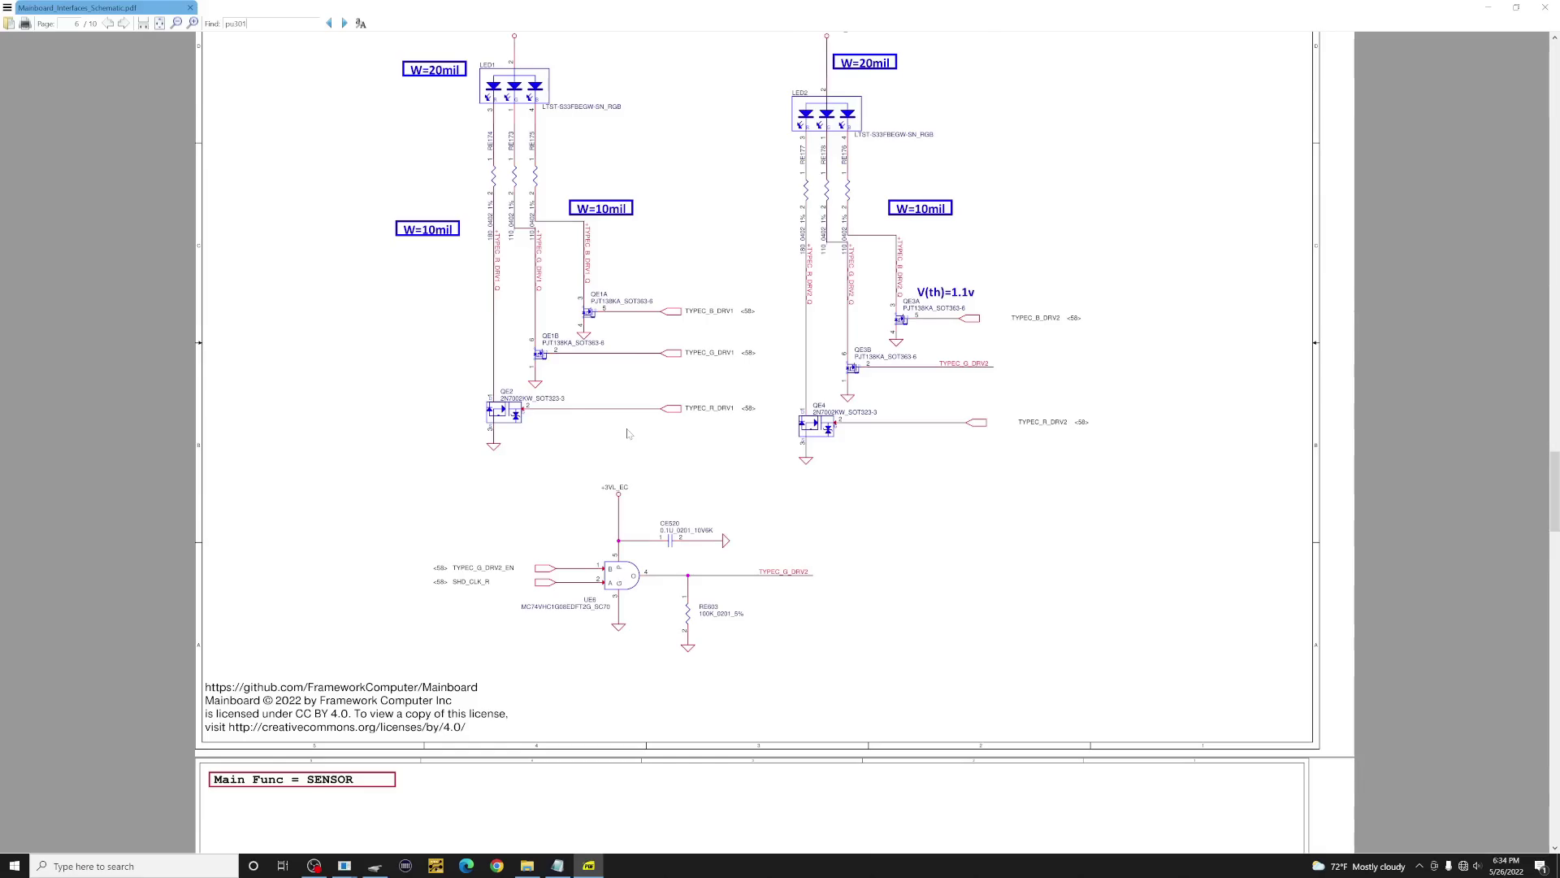